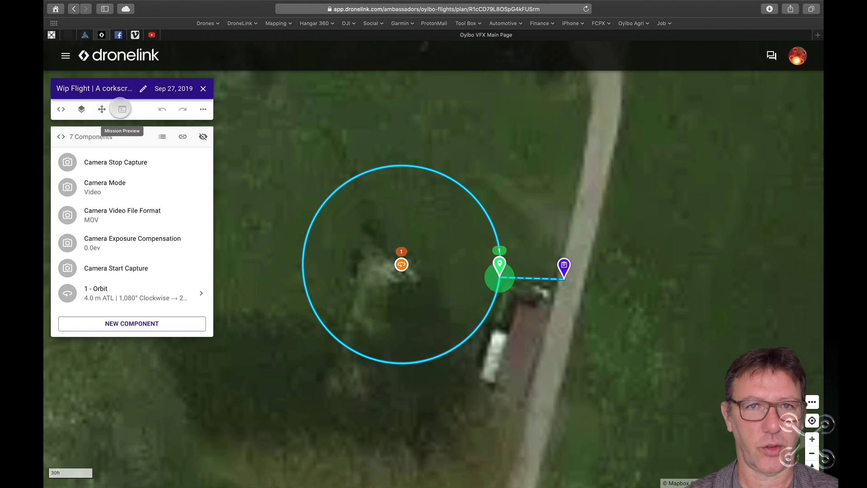
- Open the Wip Flight mission preview and export the flight as a KMZ file, clearing the browser's download list
left_click(120, 109)
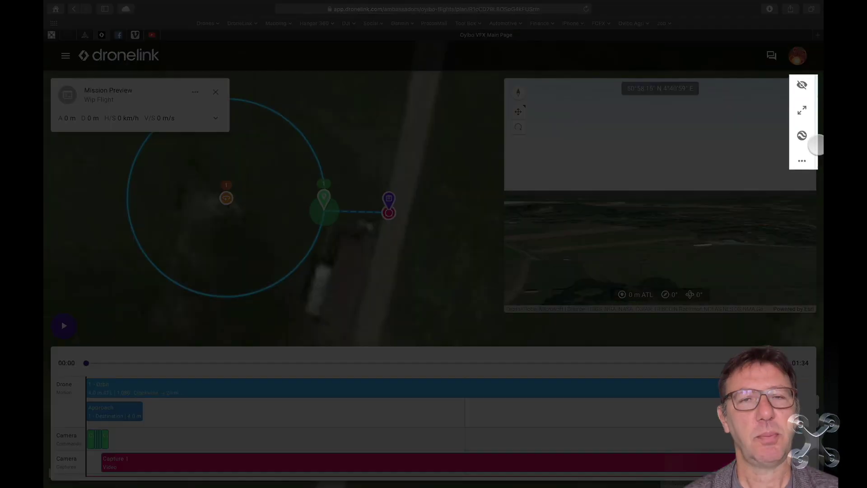
left_click(802, 137)
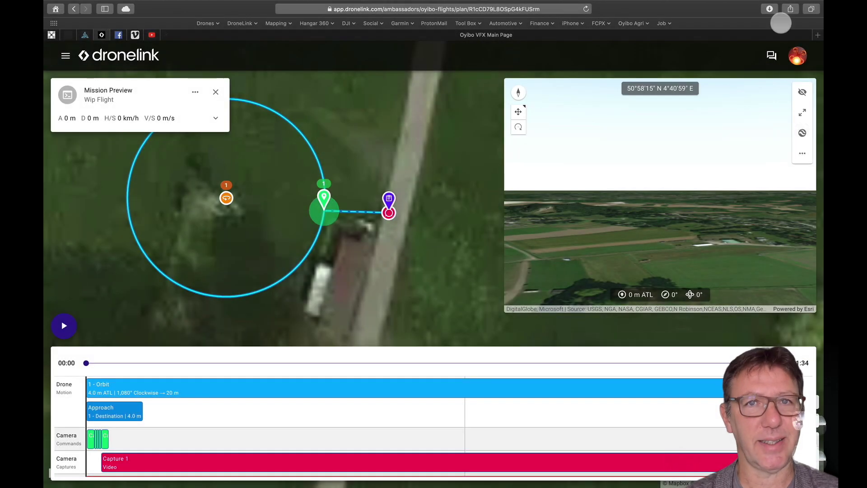
left_click(769, 9)
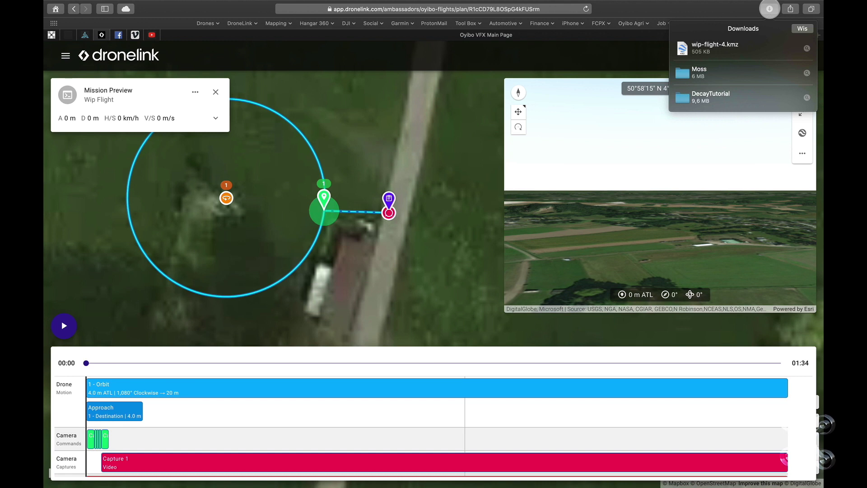
left_click(801, 29)
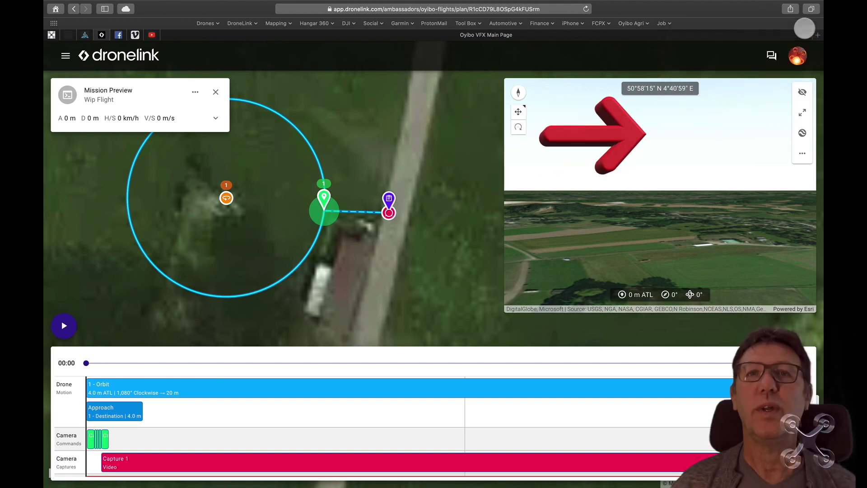
- Switch to Google Earth Pro and open wip-flight.kmz from the Downloads folder
mouse_move(411, 474)
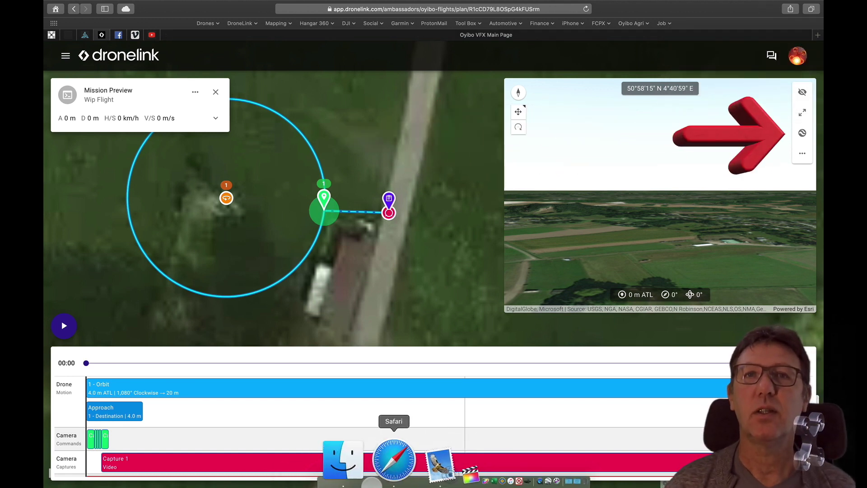
left_click(366, 472)
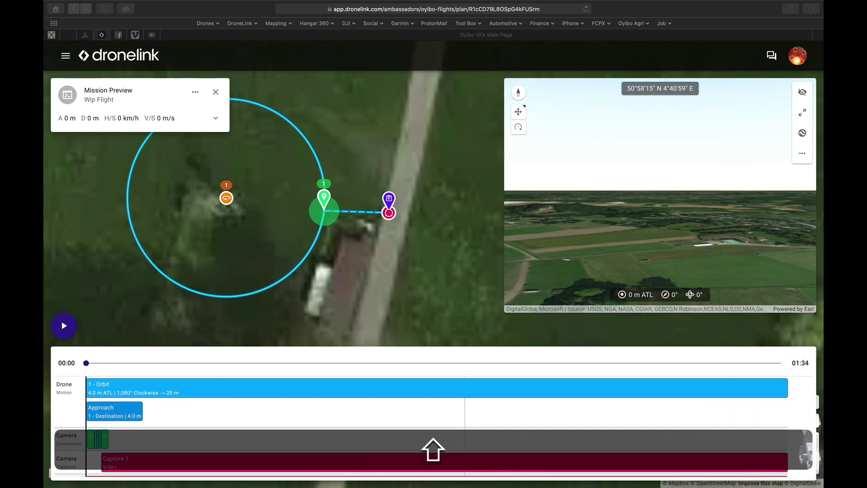
key("shift+super+BackSpace")
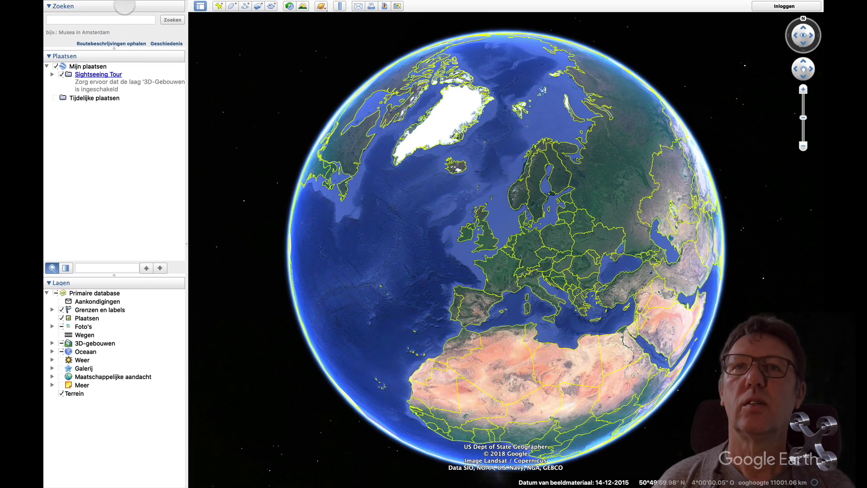
left_click(143, 5)
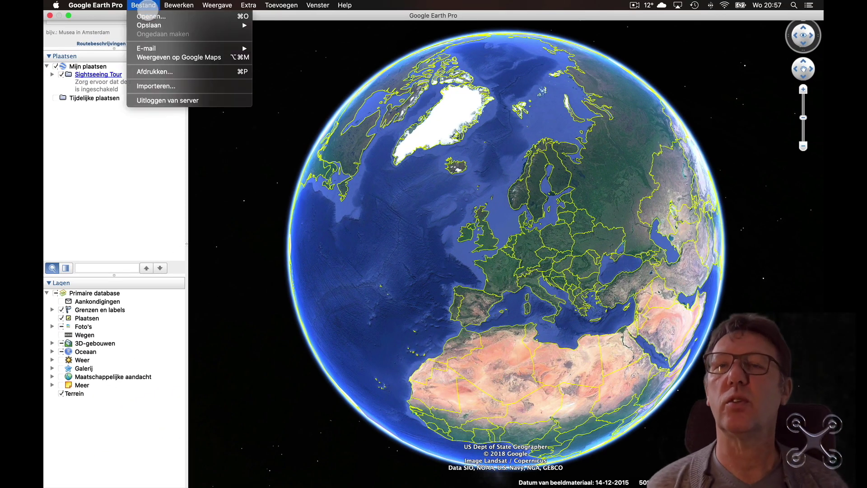
left_click(144, 16)
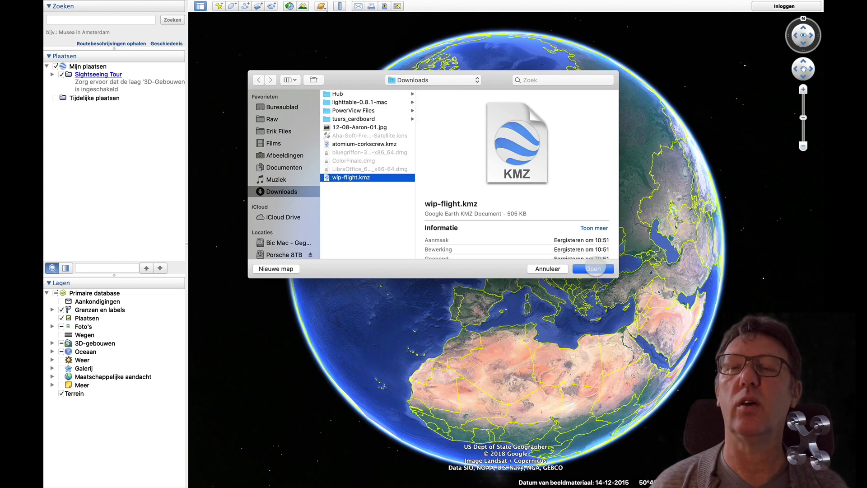
left_click(592, 269)
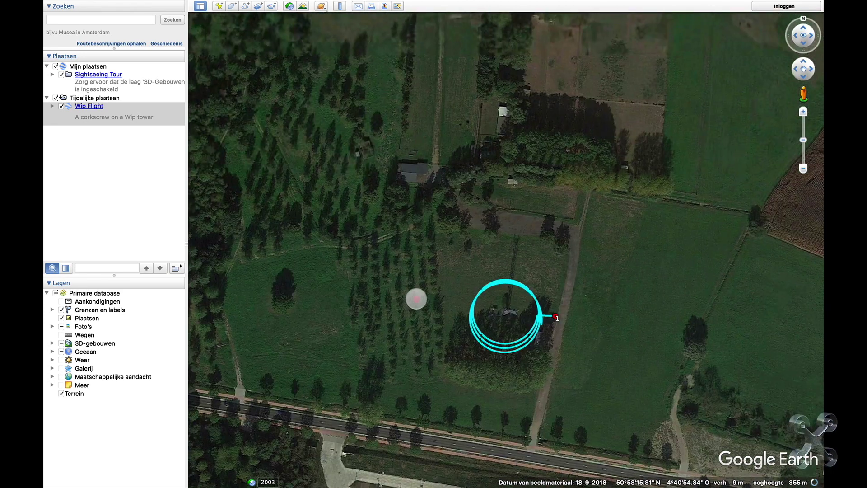
- Start a new polygon named "Base plate", keeping the orbit flight path clear of the dialog
left_click_drag(415, 299, 432, 223)
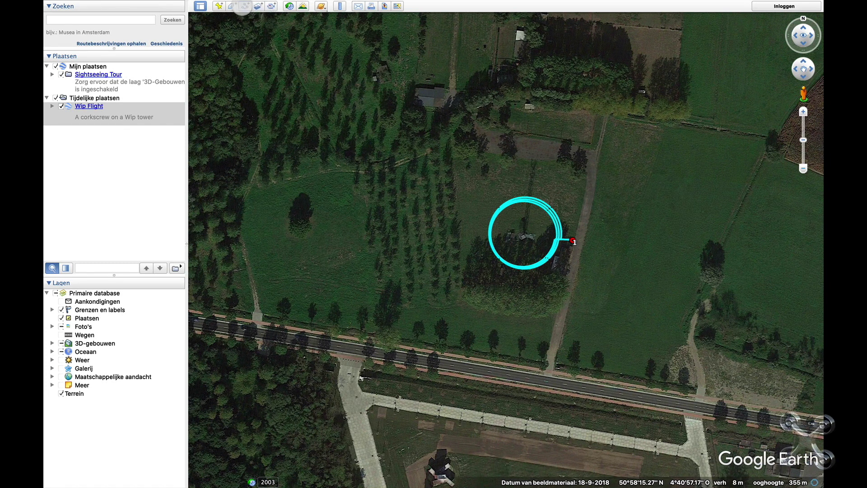
left_click(230, 5)
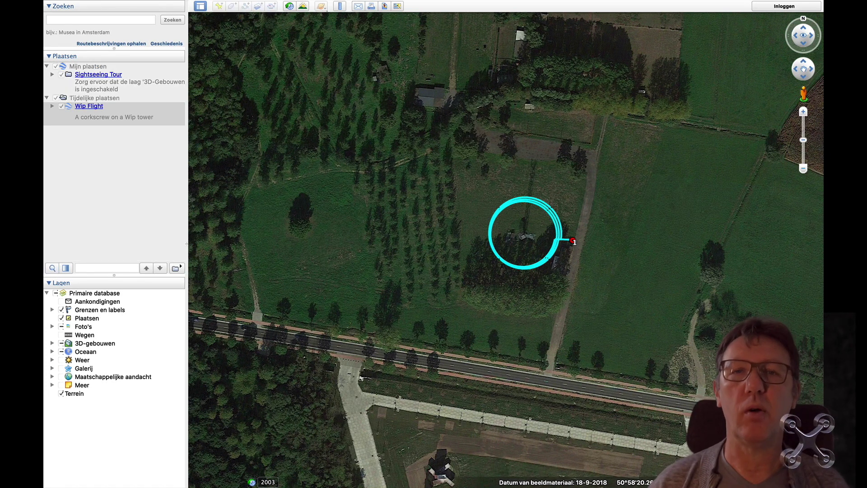
left_click_drag(272, 0, 164, 33)
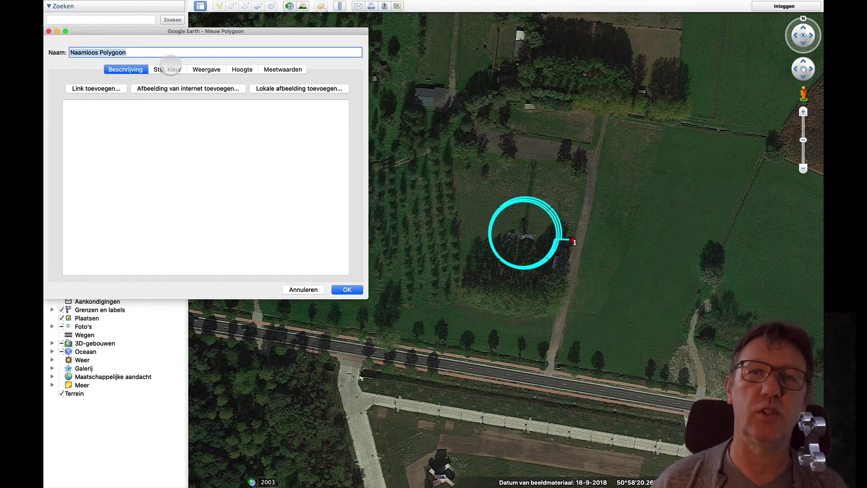
type("Base plate")
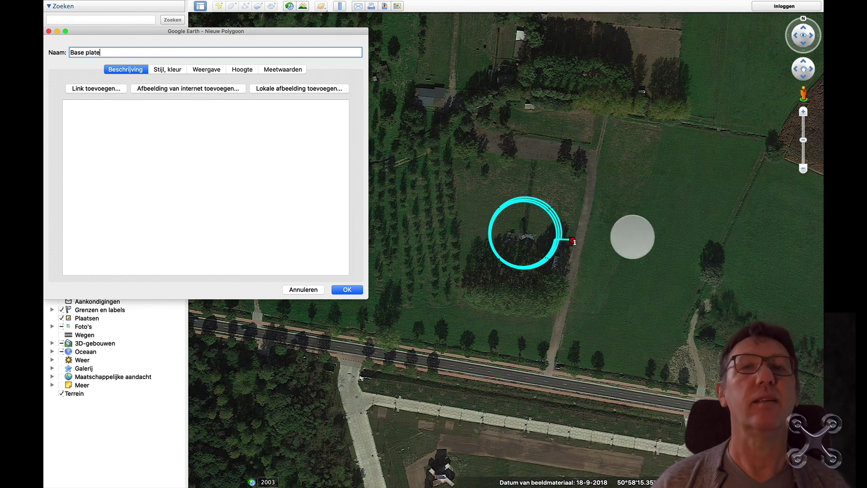
- Outline a four-cornered polygon over the field around the circular flight path, between the tree rows and the dirt track
left_click(455, 154)
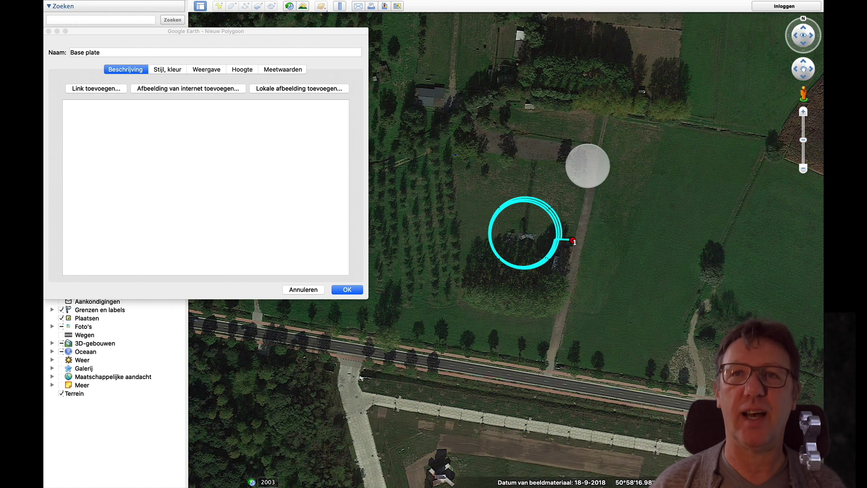
left_click(587, 167)
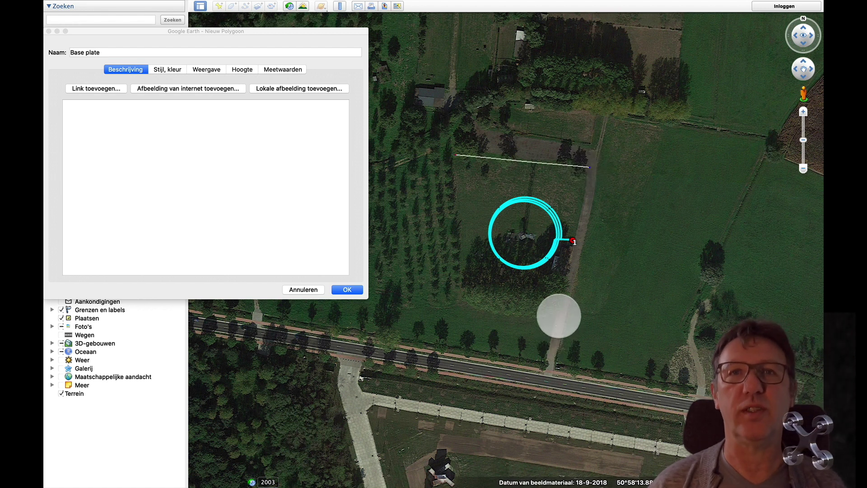
left_click(559, 315)
left_click(464, 302)
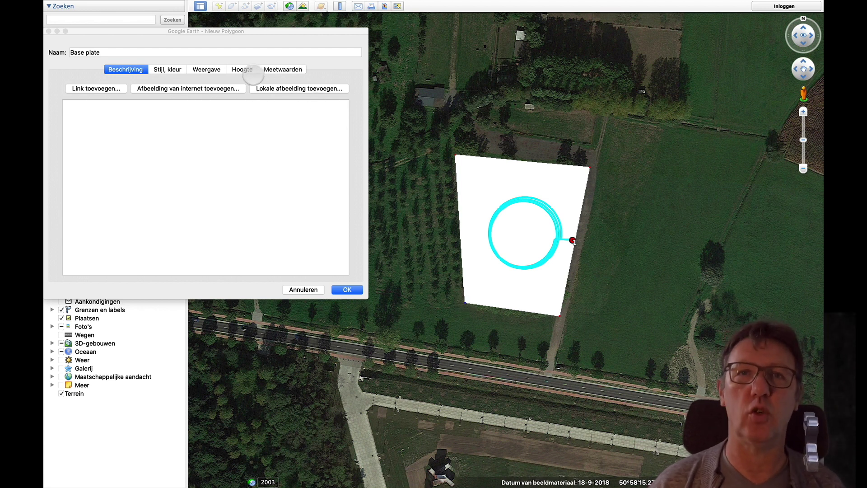
- Set the Base plate polygon's area colour to bright green with 50% transparency and save it
left_click(166, 70)
left_click(166, 70)
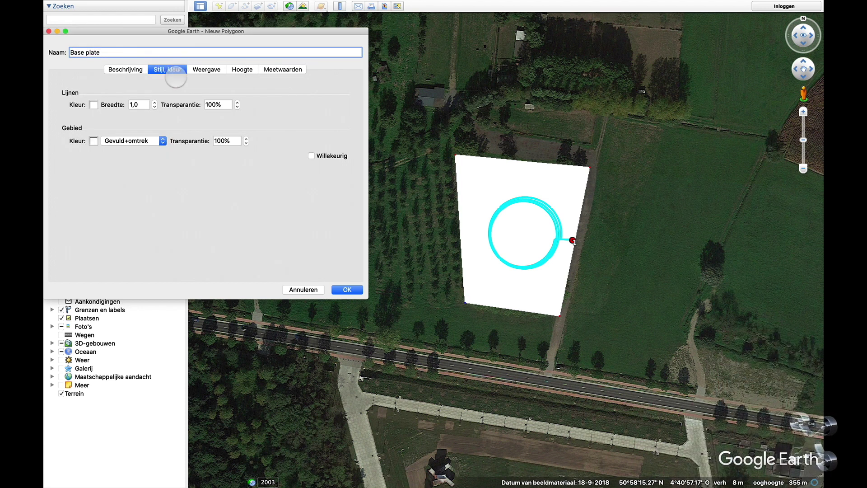
left_click(93, 141)
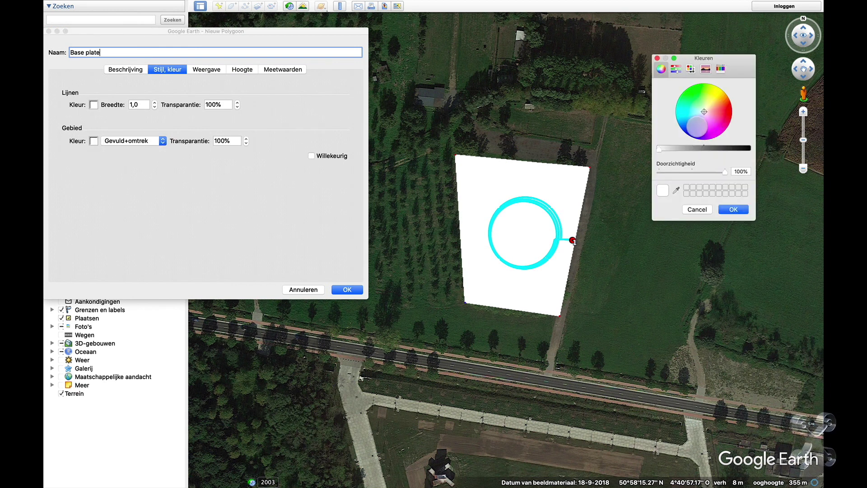
left_click(690, 87)
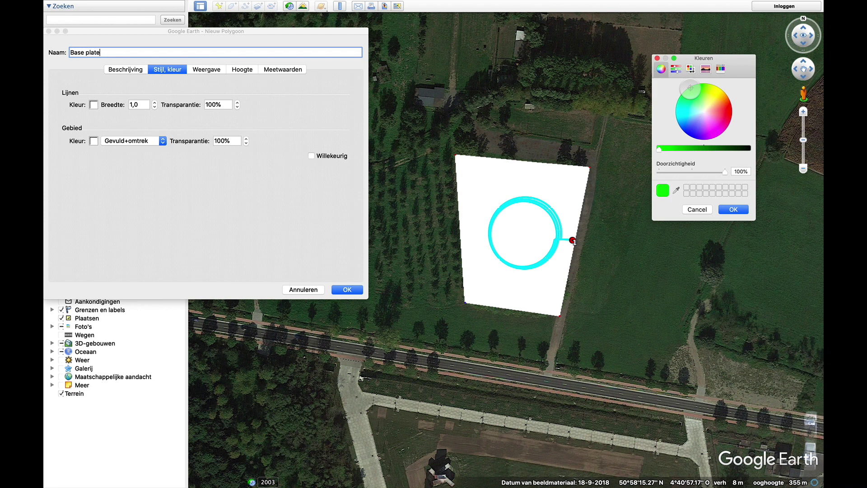
left_click(736, 211)
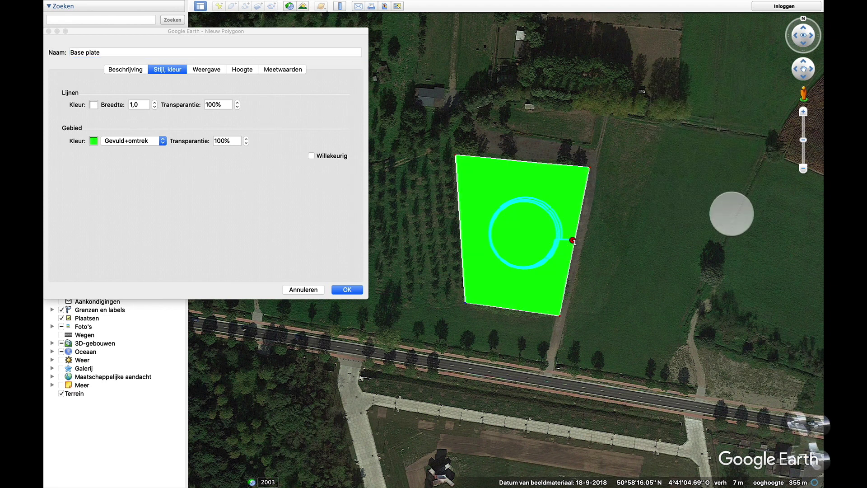
left_click(221, 141)
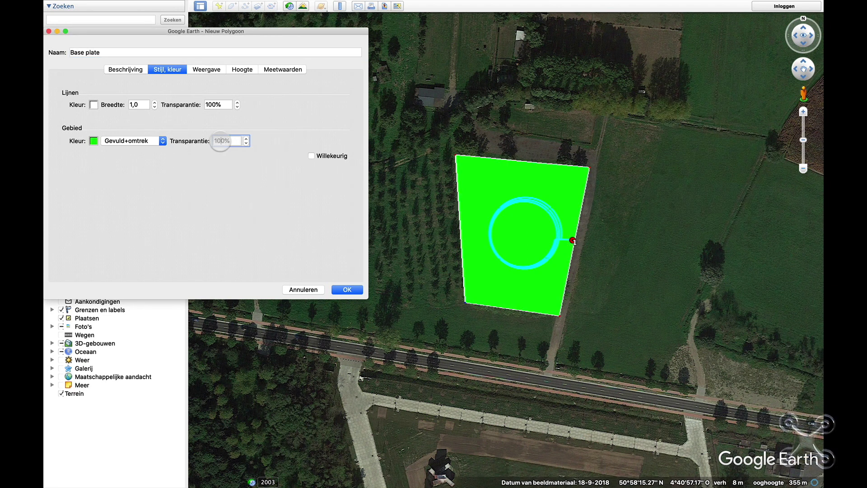
type("50")
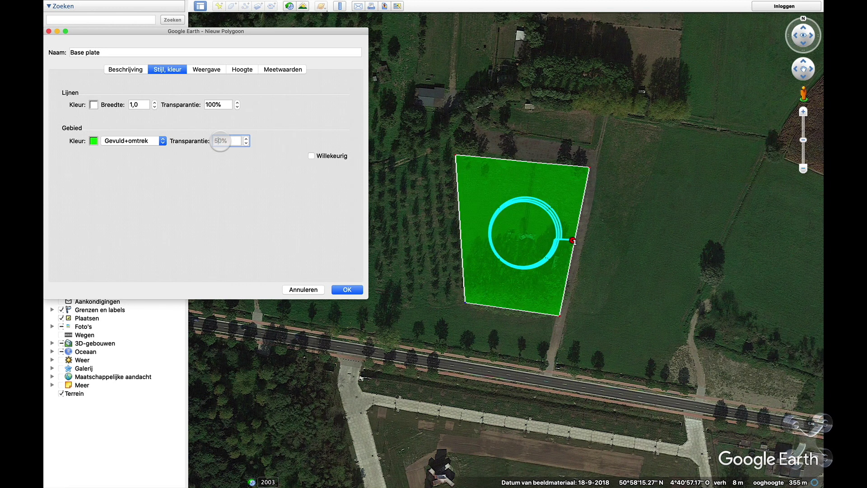
key("Return")
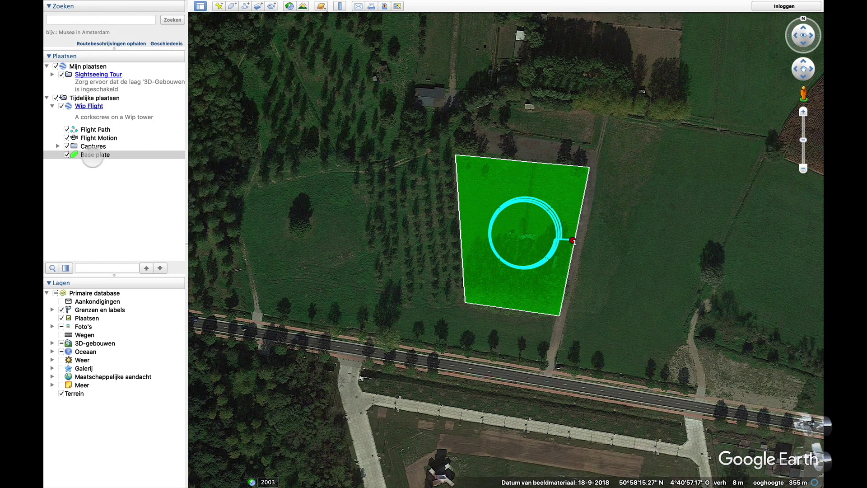
- Copy the Base plate polygon from Wip Flight and paste it directly under Tijdelijke plaatsen
left_click(89, 155)
right_click(88, 155)
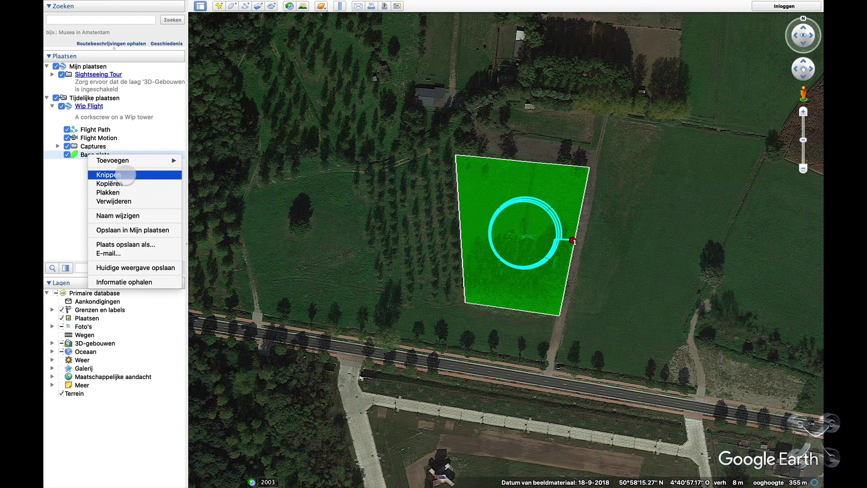
left_click(113, 184)
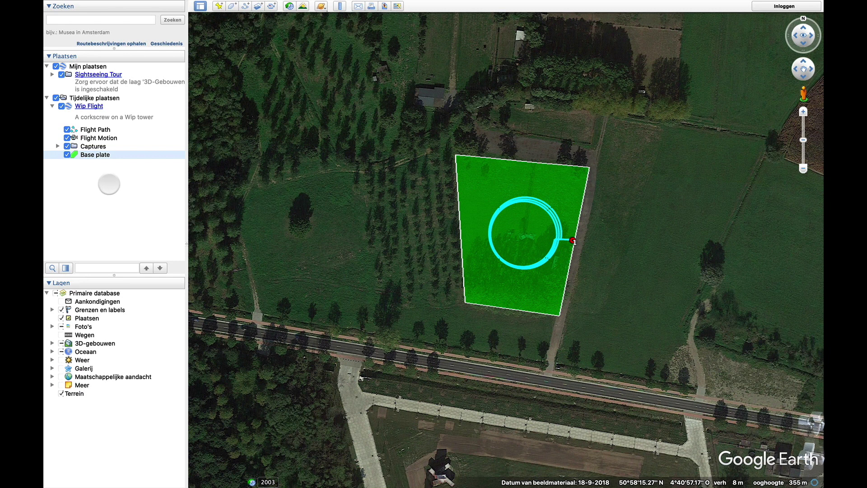
left_click(102, 185)
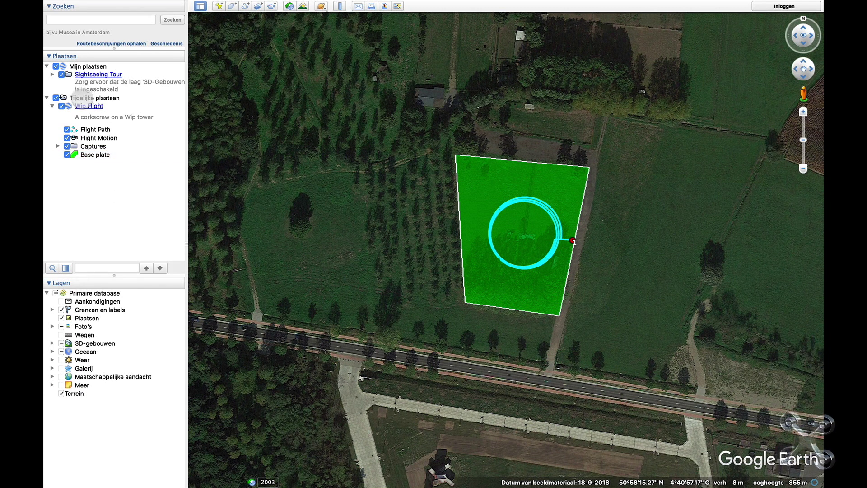
right_click(83, 97)
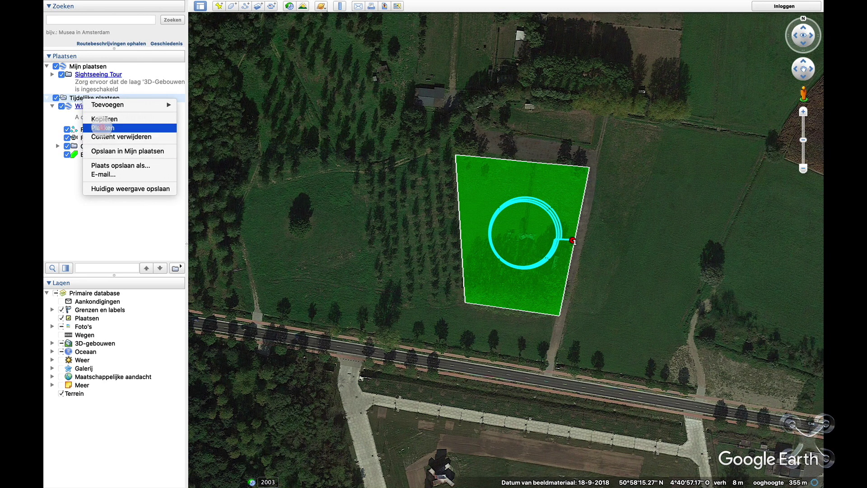
left_click(102, 127)
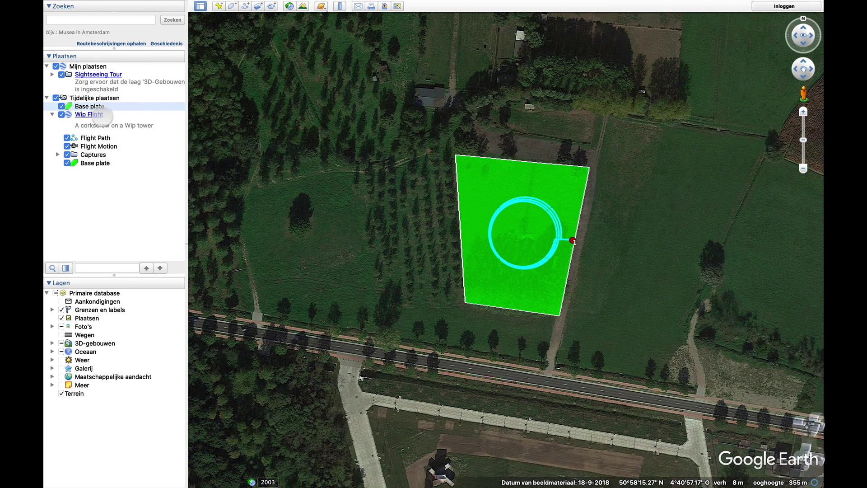
double_click(95, 107)
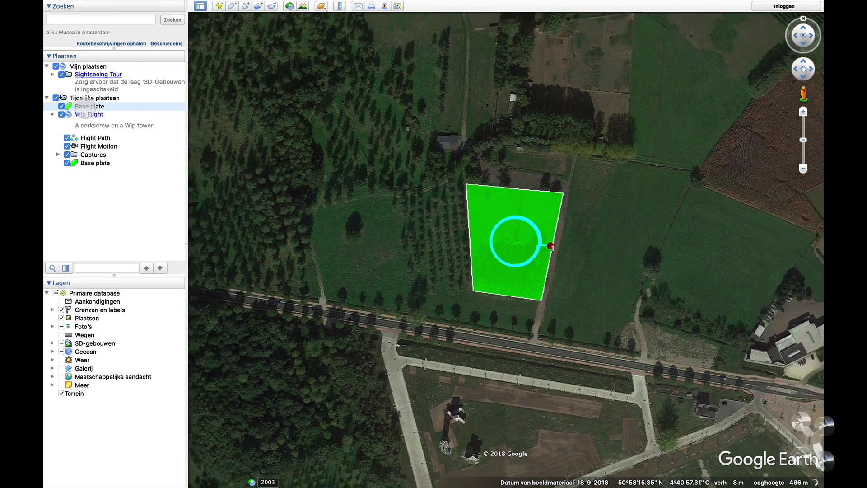
double_click(90, 163)
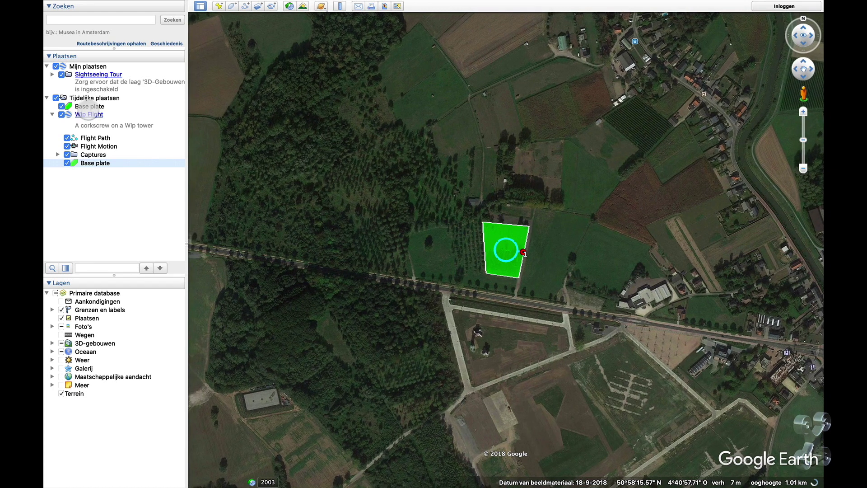
- Change the area colour of the Base plate copy directly under Tijdelijke plaatsen to red
left_click(88, 107)
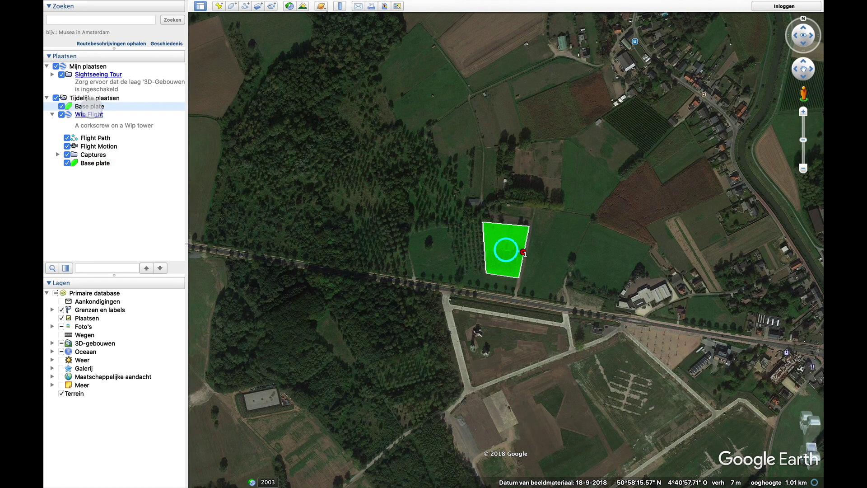
right_click(92, 107)
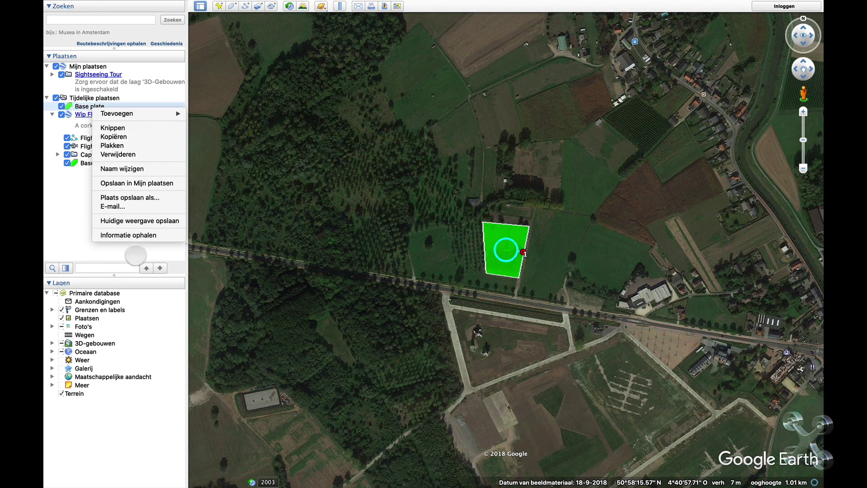
left_click(129, 235)
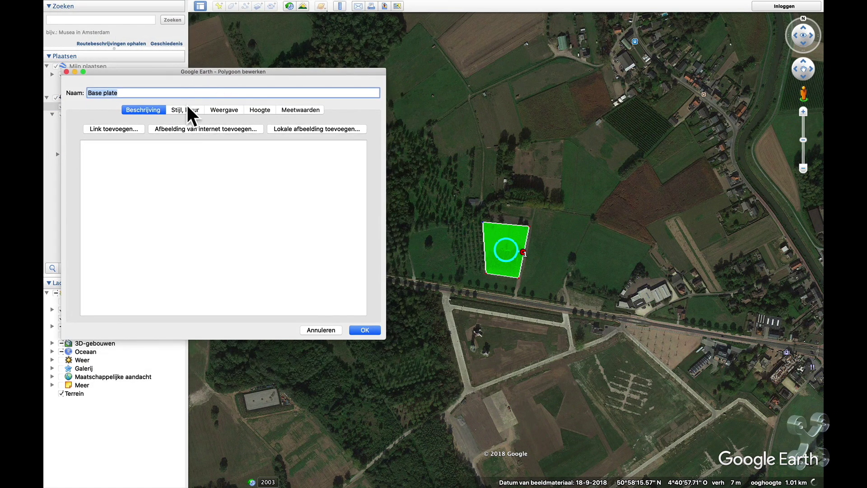
left_click(184, 110)
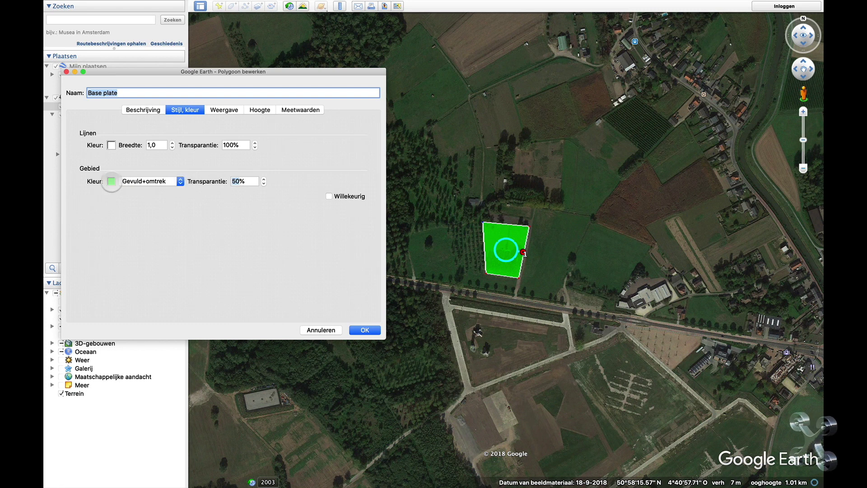
left_click(111, 182)
left_click(725, 112)
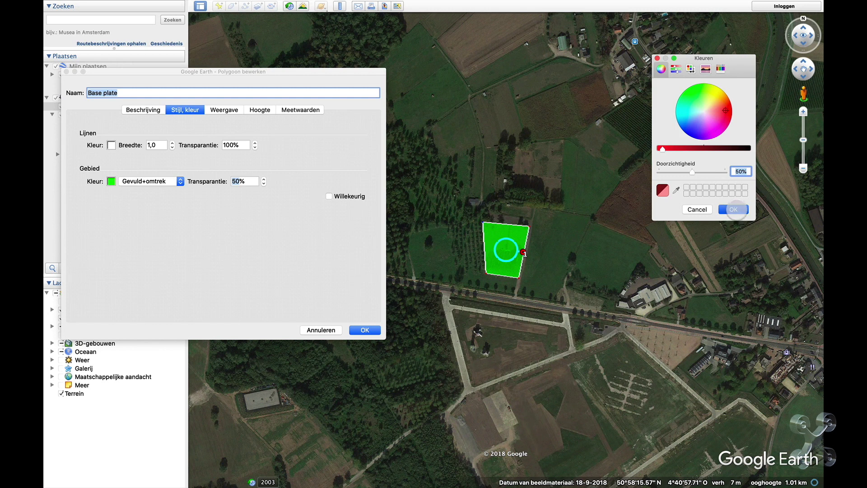
left_click(733, 209)
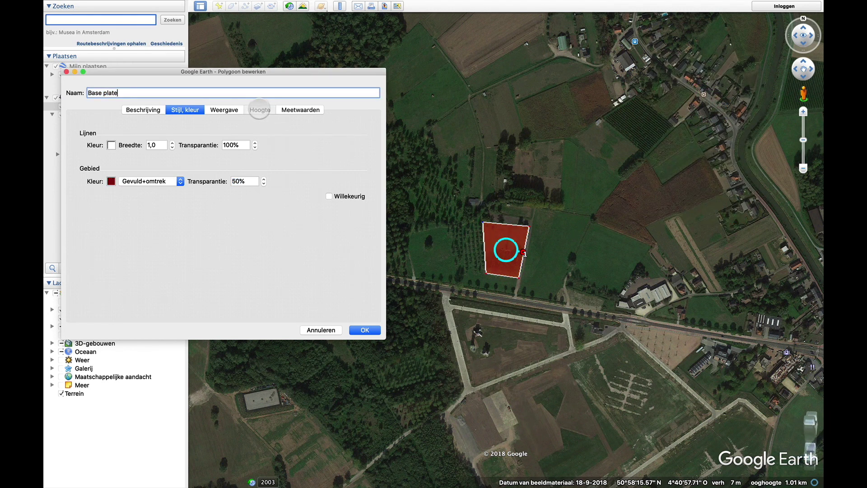
- Set the red Base plate's altitude to 45 m relative to the ground (Ten opzichte van de grond) and save it
left_click(259, 110)
left_click(330, 136)
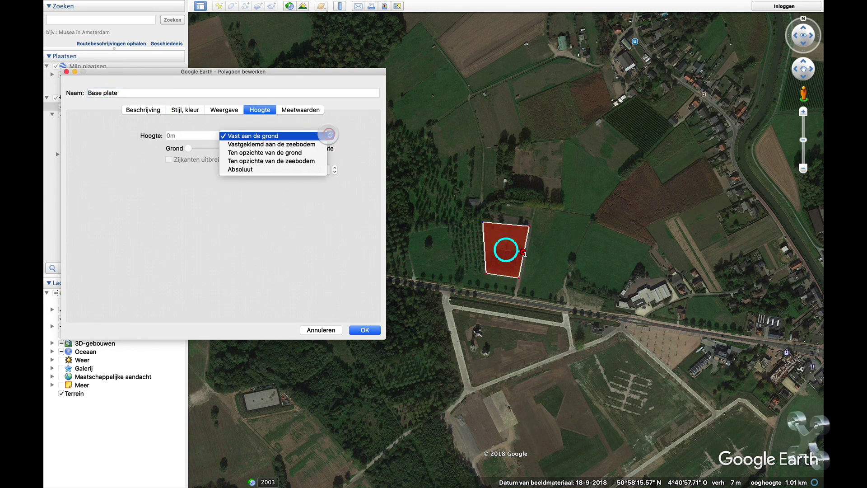
left_click(294, 152)
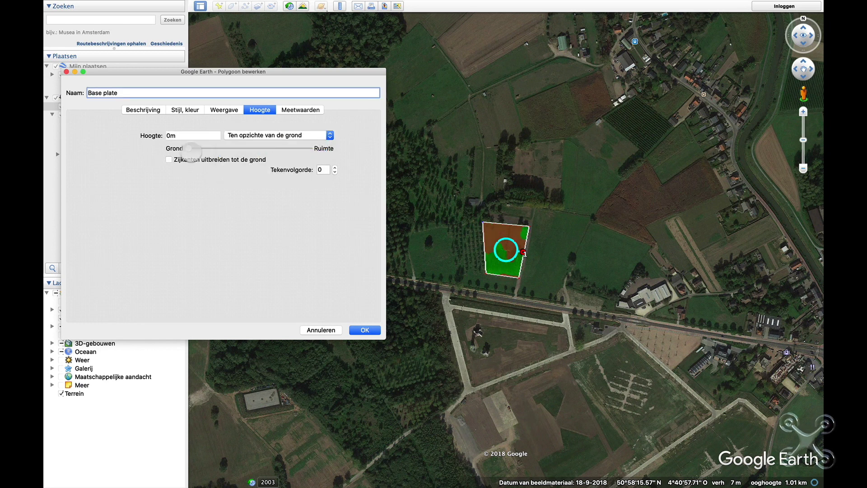
left_click(183, 135)
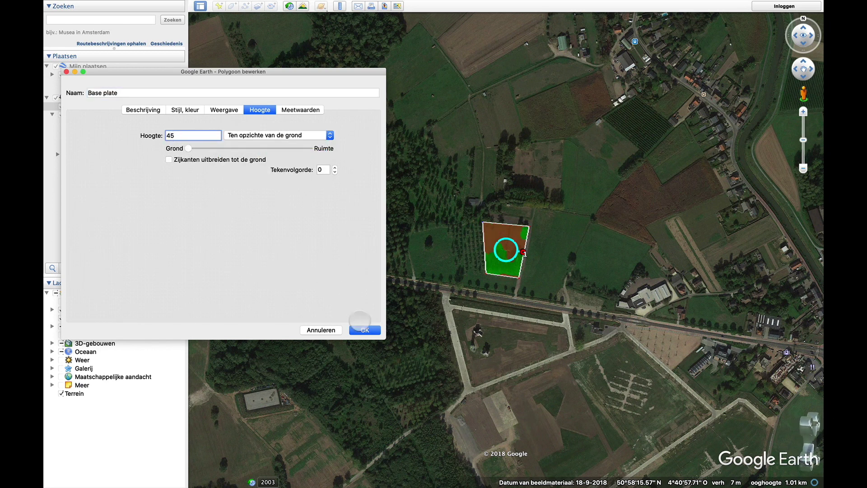
left_click(364, 330)
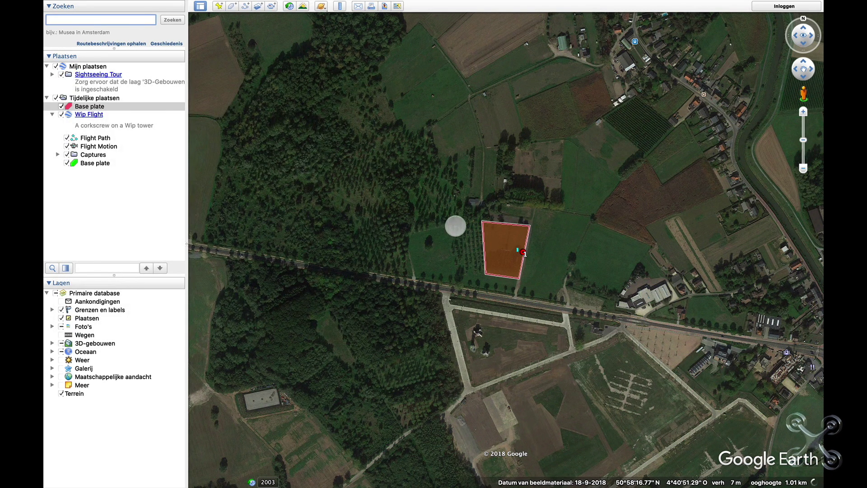
- Examine from tilted views how the raised red plate sits above the green plate and the corkscrew flight path
left_click_drag(449, 245, 434, 214)
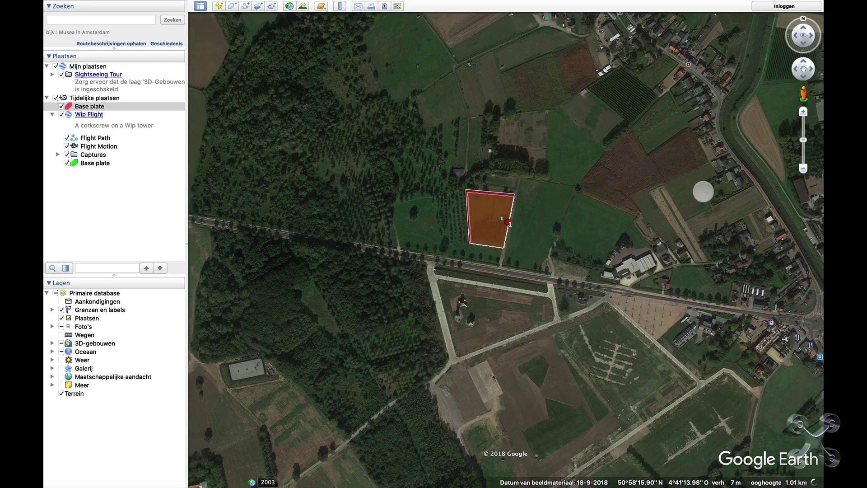
scroll(573, 231, "up", 5)
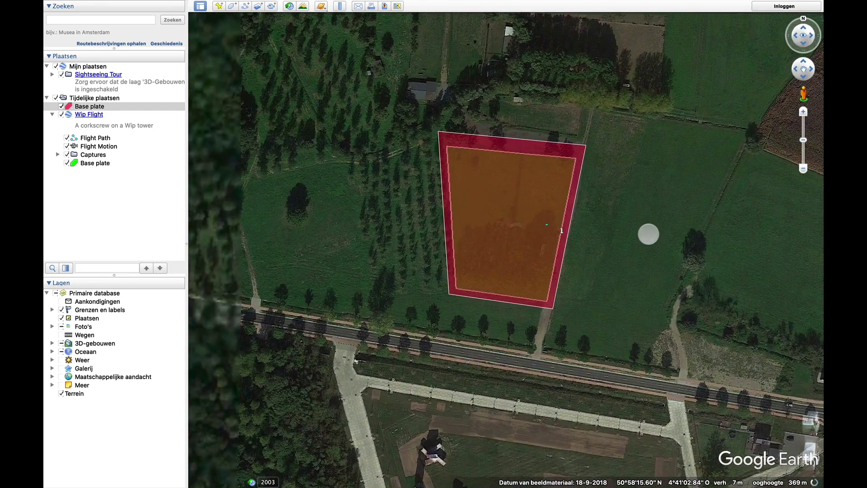
left_click_drag(648, 234, 656, 234)
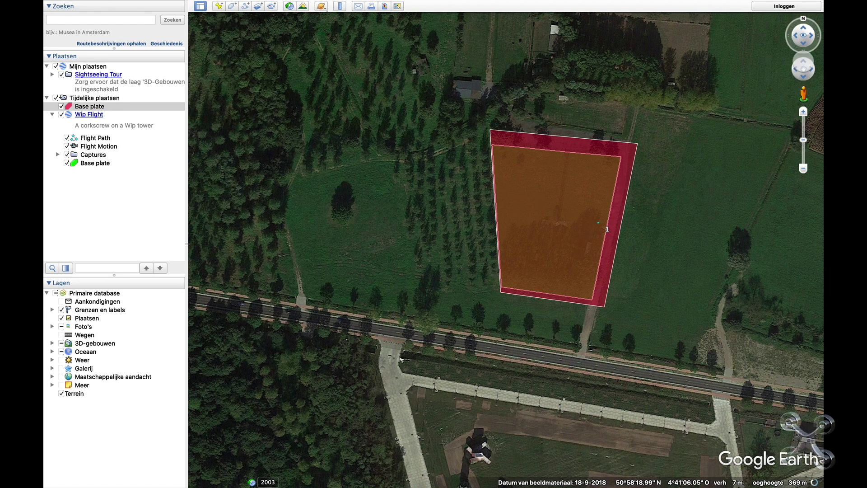
left_click_drag(606, 229, 602, 302)
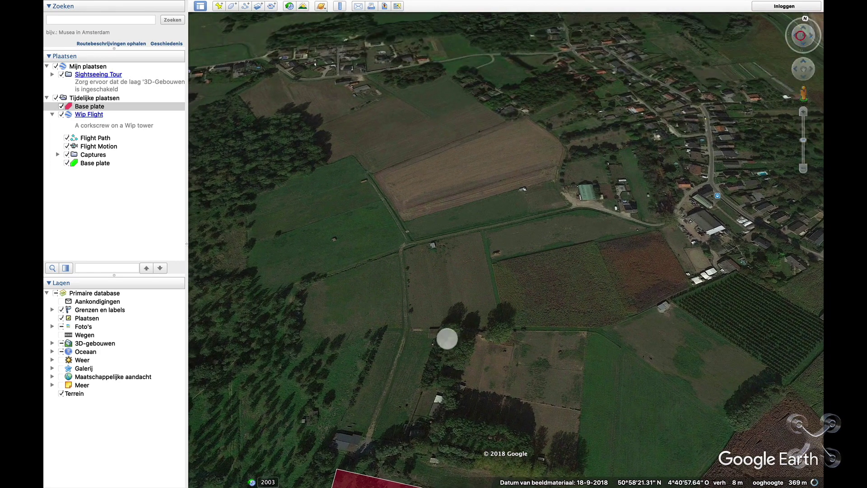
left_click_drag(447, 339, 490, 134)
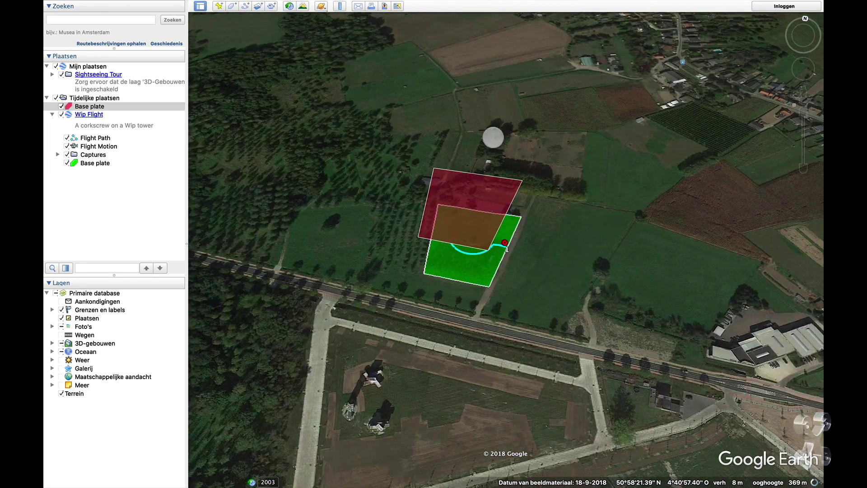
left_click(802, 28)
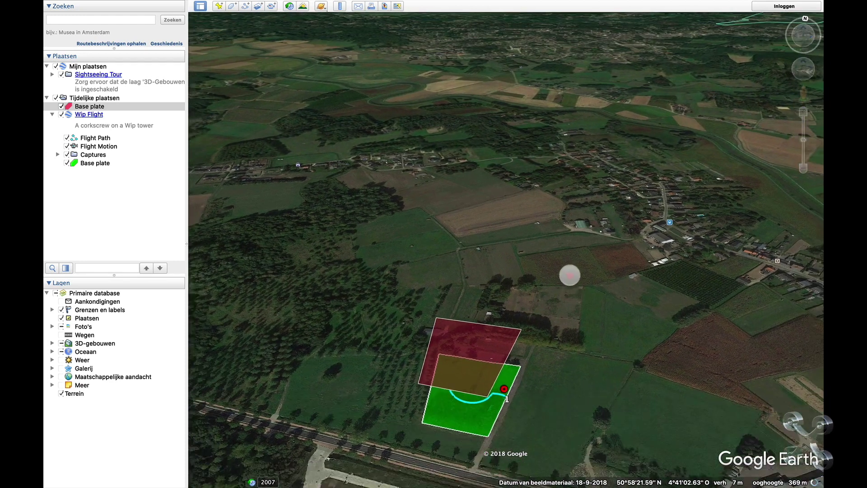
left_click_drag(570, 283, 576, 216)
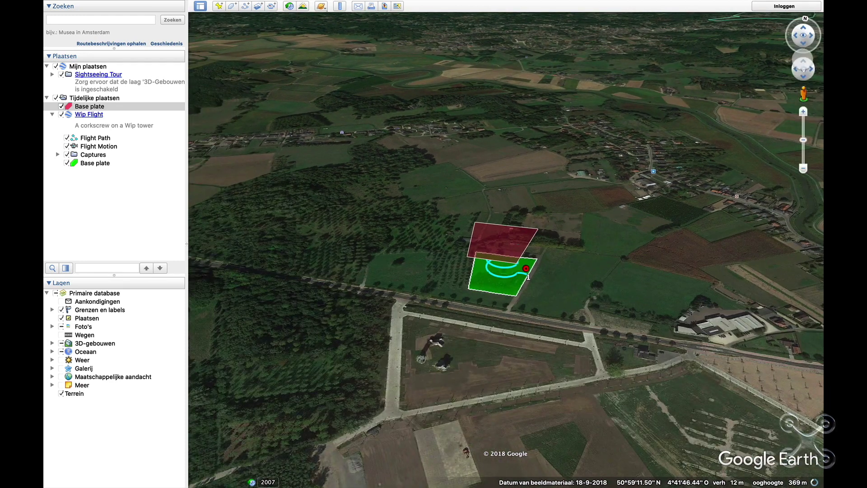
key("shift+Down")
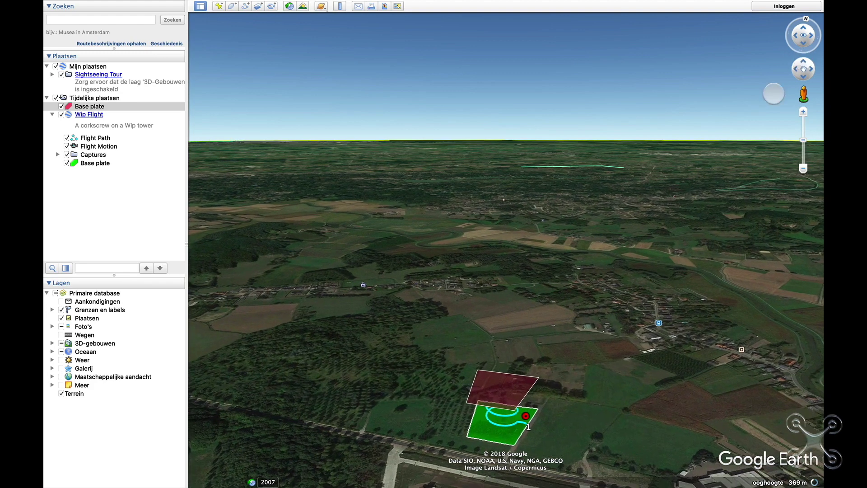
left_click_drag(575, 443, 562, 396)
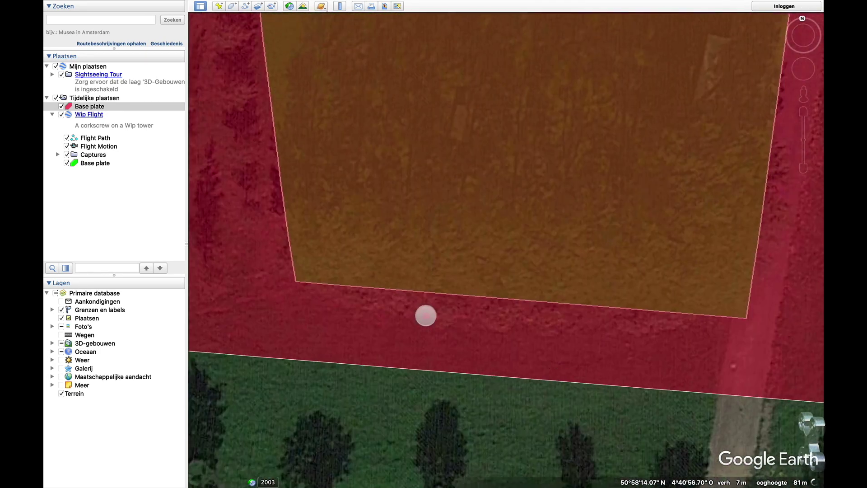
- Hide both the red and the green Base plate polygons to expose the tower base
left_click_drag(319, 130, 458, 349)
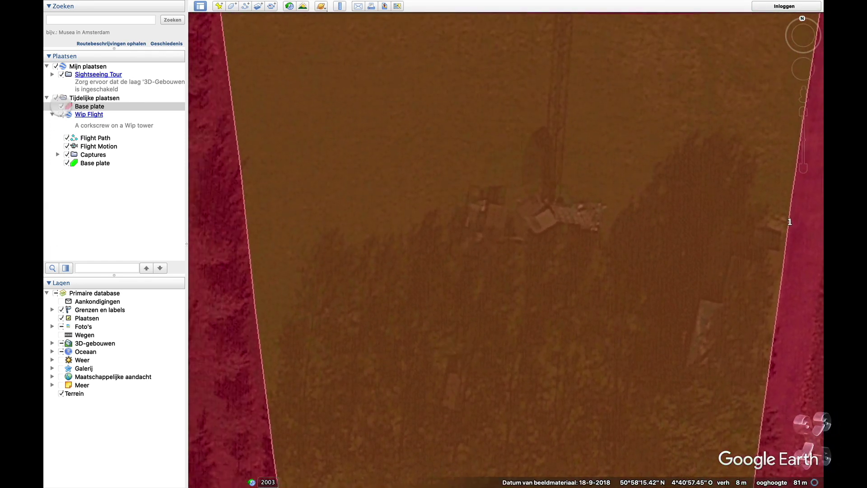
left_click(61, 106)
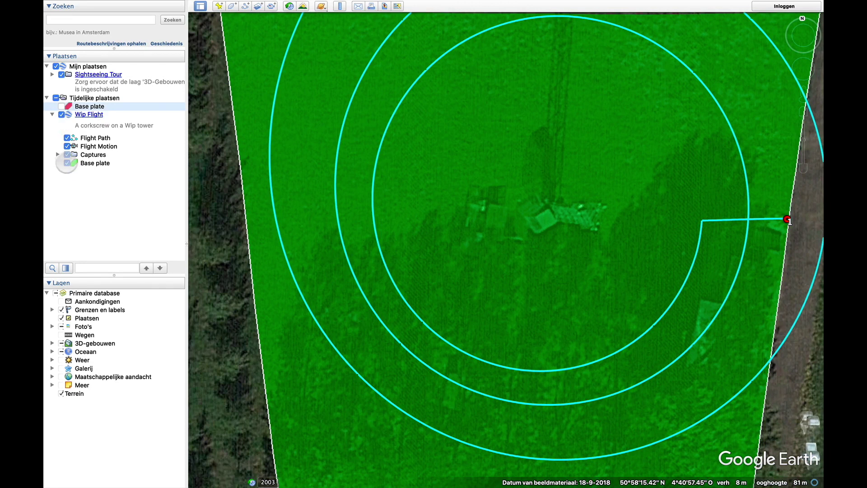
left_click(66, 163)
- Add a placemark at the foot of the tower and name it "Ground marker"
left_click_drag(449, 174, 404, 207)
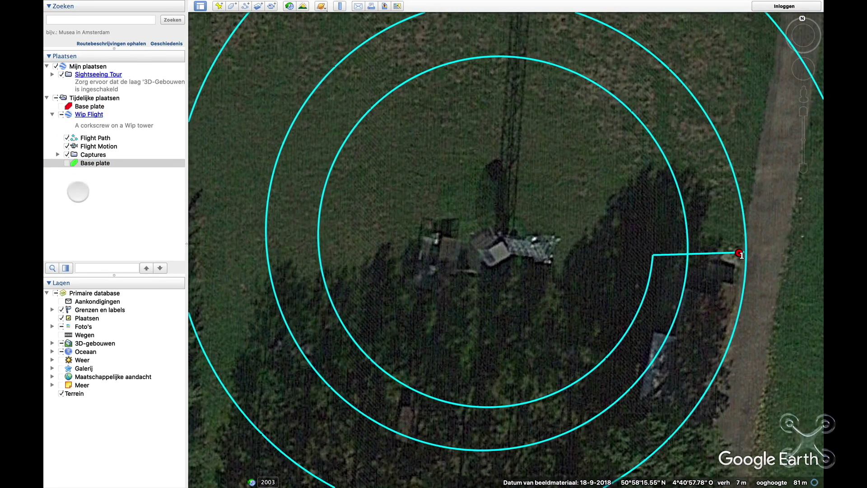
left_click(219, 6)
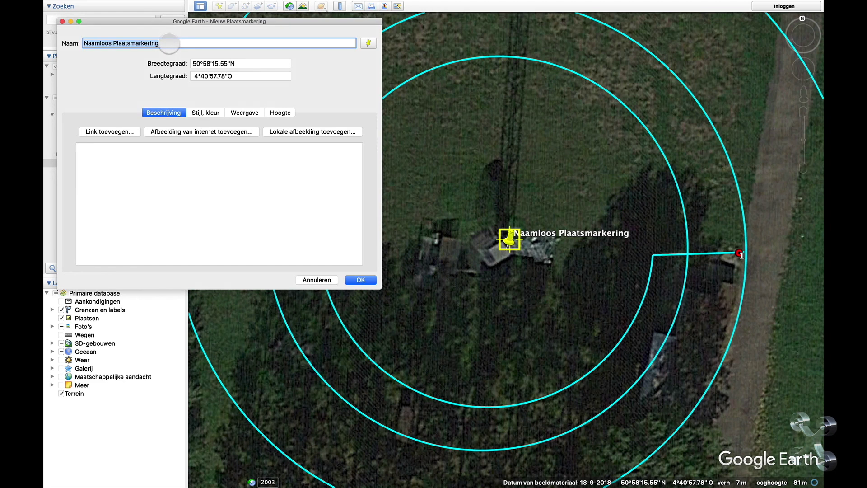
left_click(168, 43)
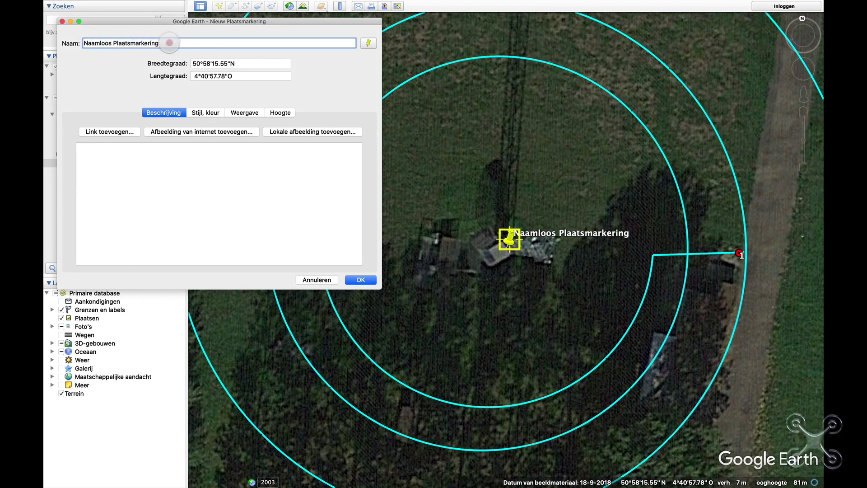
left_click_drag(153, 42, 58, 39)
type("Ground marker")
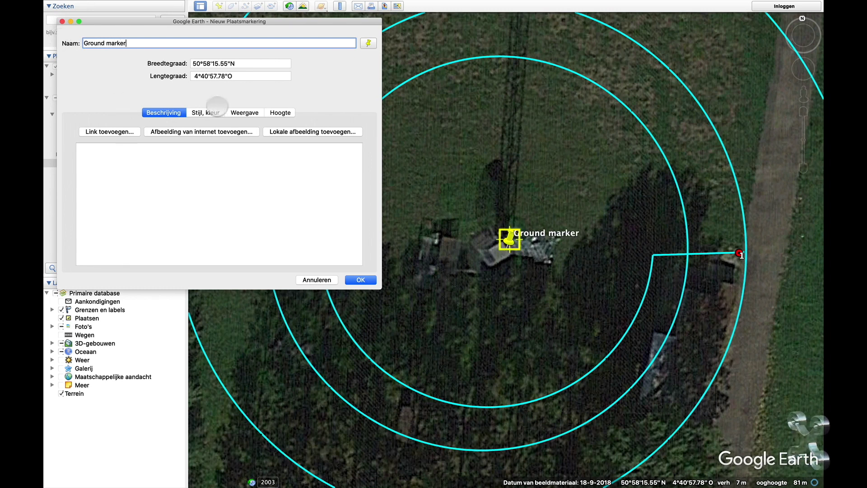
- Give the Ground marker the plain blue paddle icon and save the placemark
left_click(368, 43)
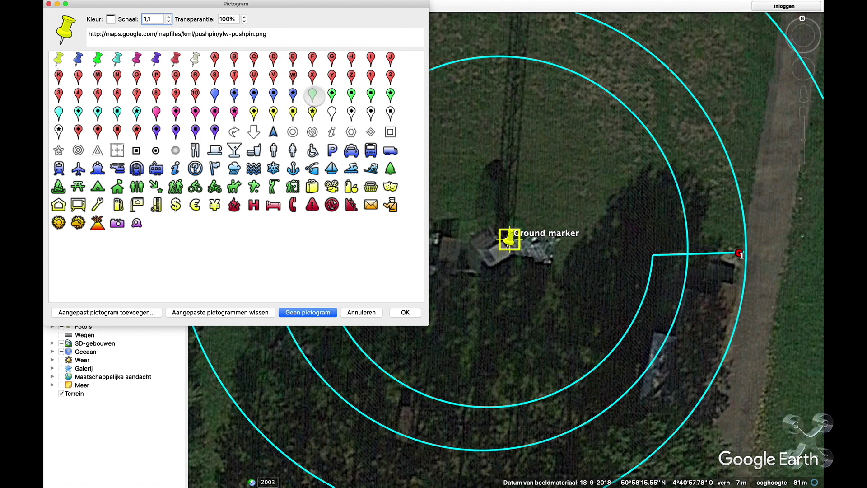
left_click(214, 94)
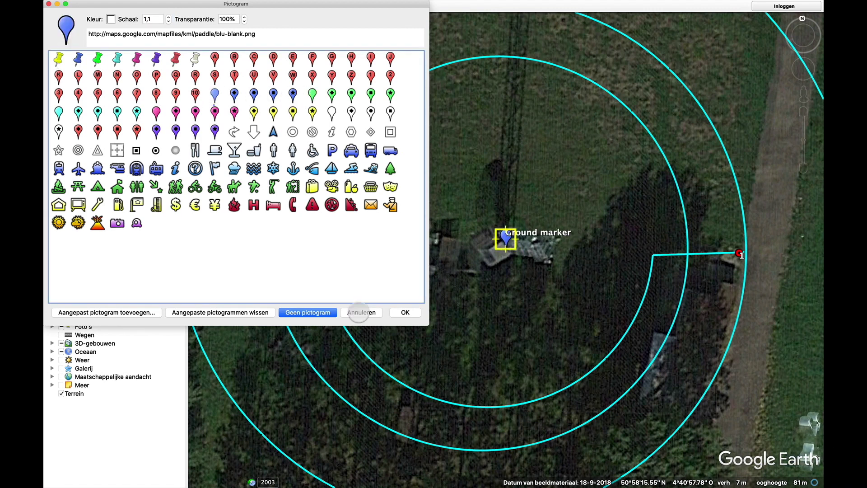
left_click(404, 311)
left_click(364, 281)
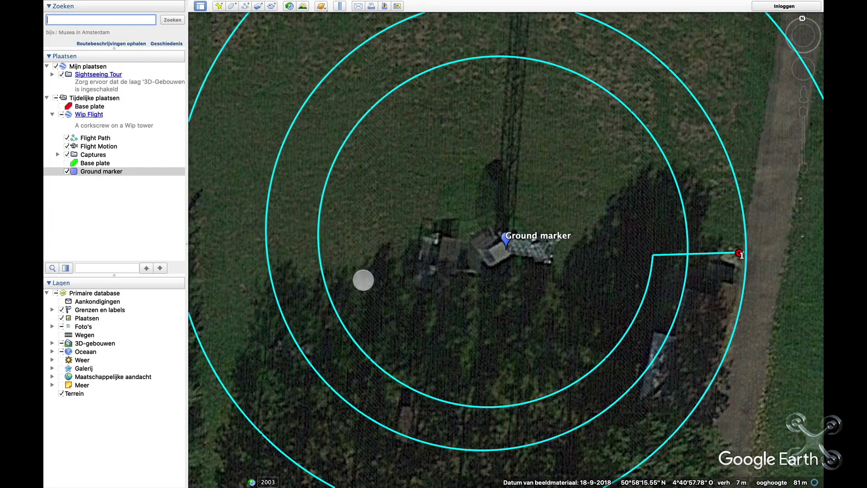
- Copy the Ground marker from Wip Flight and paste it directly under Tijdelijke plaatsen
right_click(91, 172)
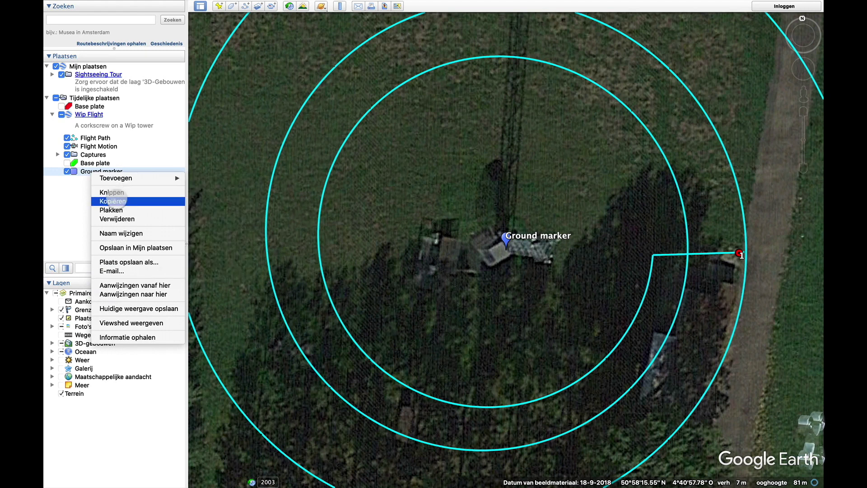
left_click(114, 201)
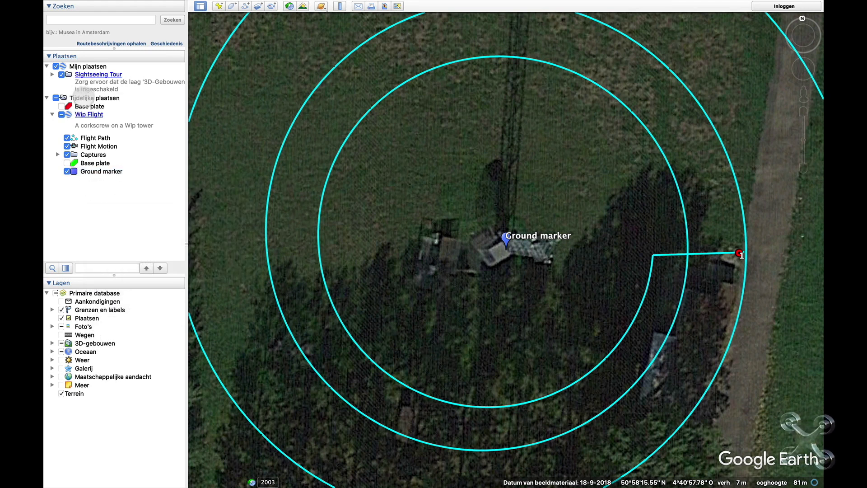
right_click(85, 97)
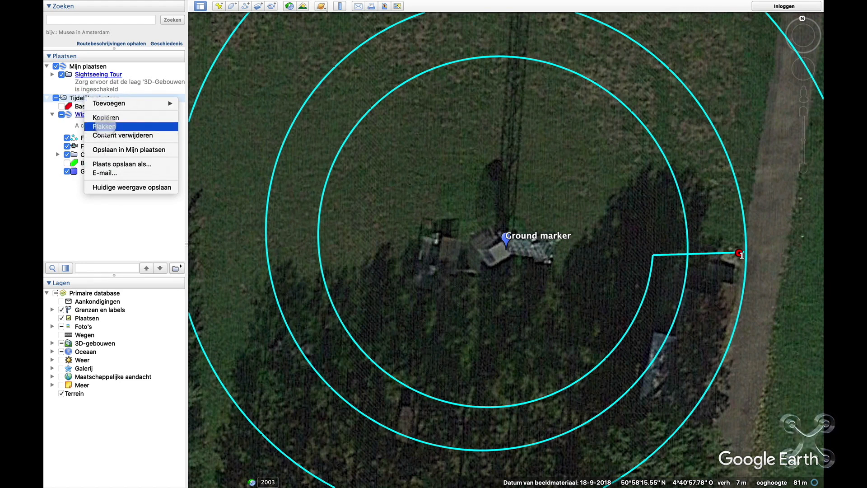
left_click(104, 127)
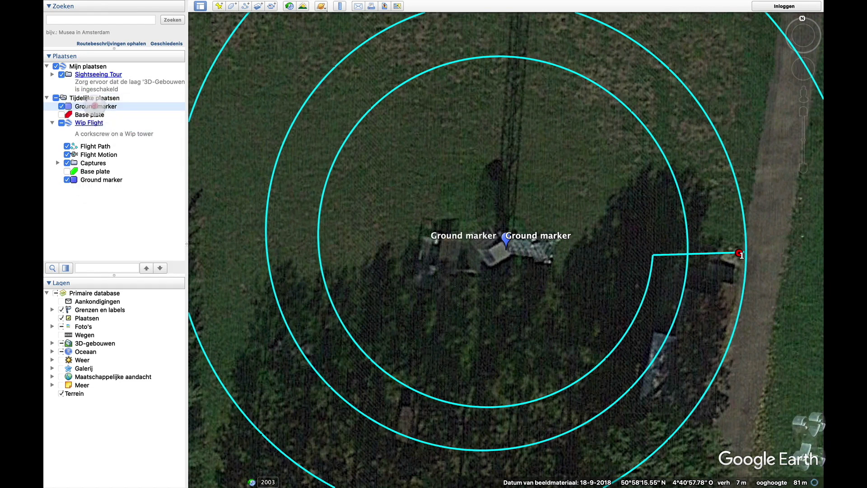
- Rename the copied Ground marker placemark under Tijdelijke plaatsen as "Top marker"
right_click(94, 105)
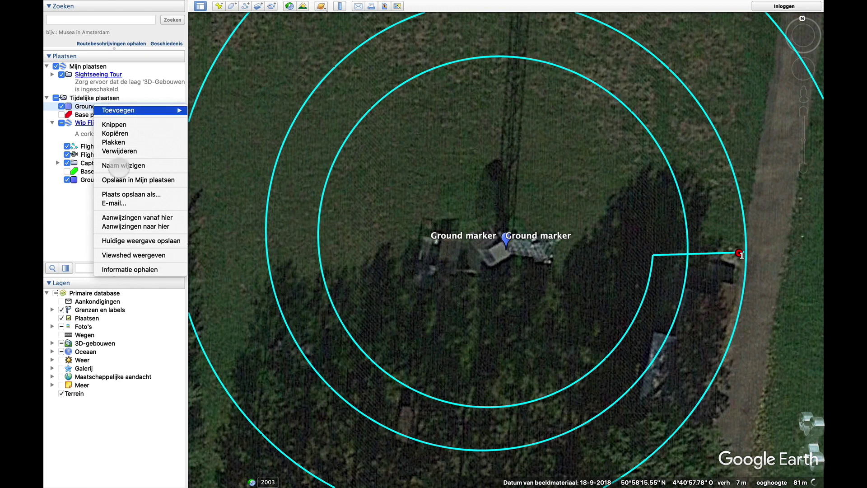
left_click(144, 269)
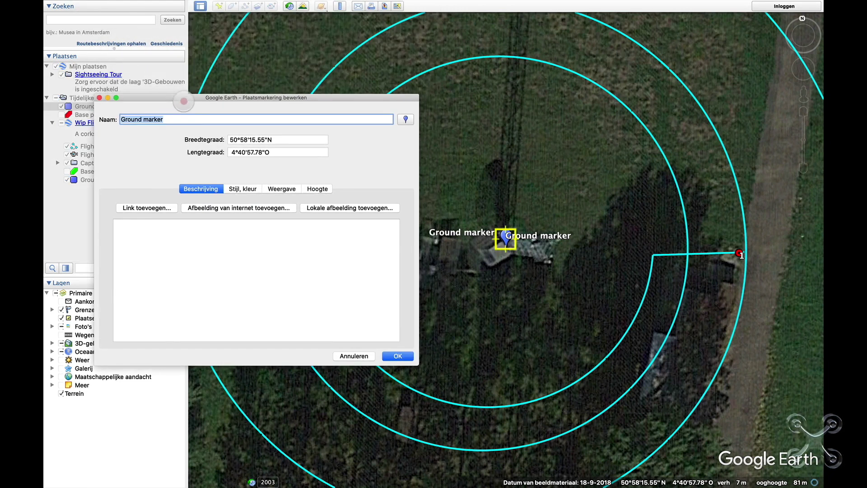
left_click_drag(141, 119, 101, 118)
type("To")
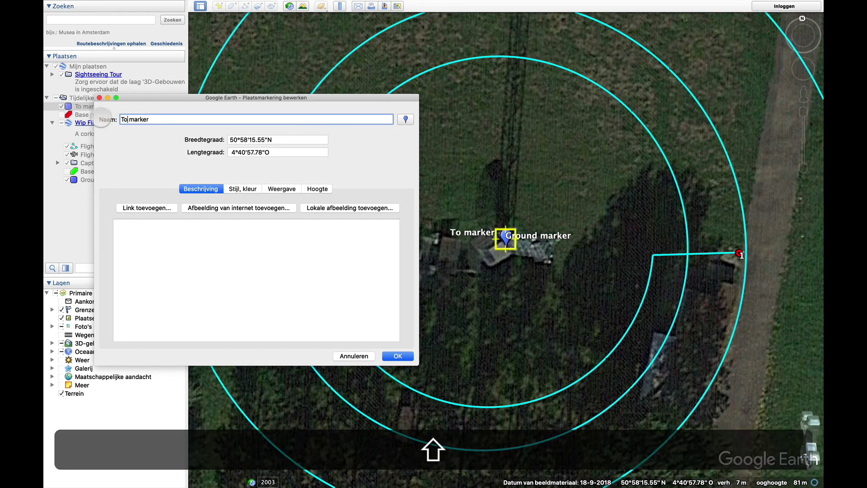
type("p")
- Give the Top marker the white paddle icon with a star
left_click(406, 120)
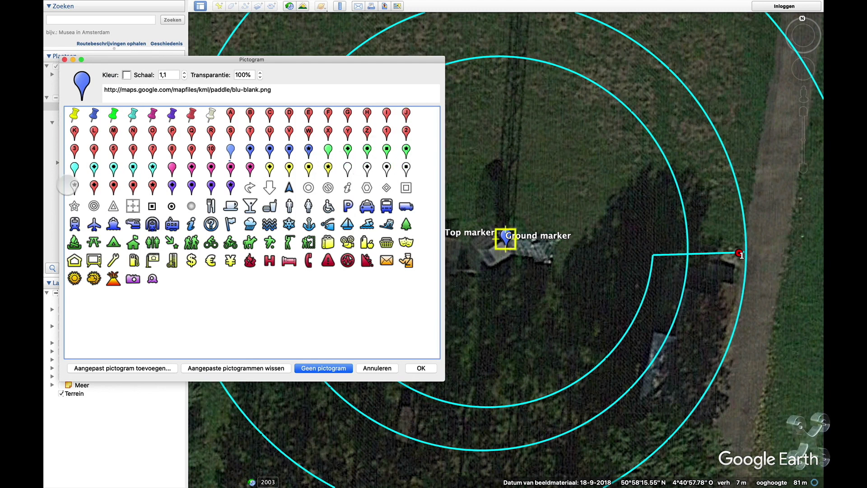
left_click(75, 186)
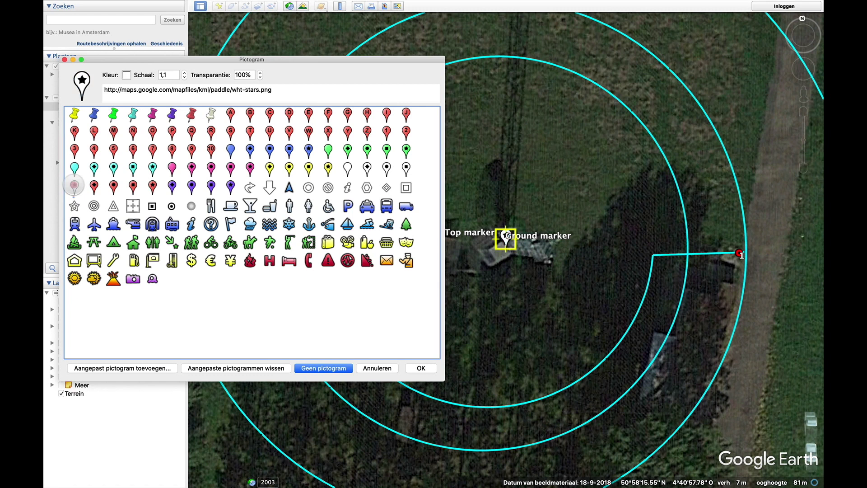
left_click(423, 370)
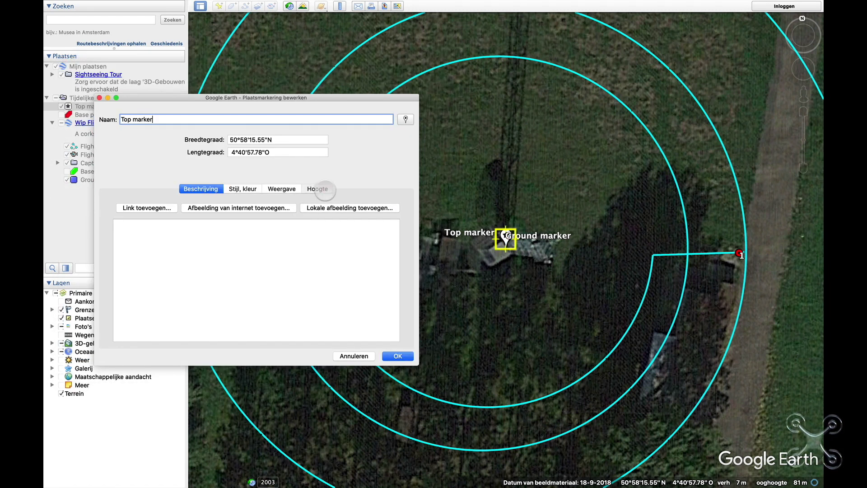
- Raise the Top marker with its altitude set relative to the ground (Ten opzichte van de grond) and save the placemark
left_click(321, 189)
left_click(346, 214)
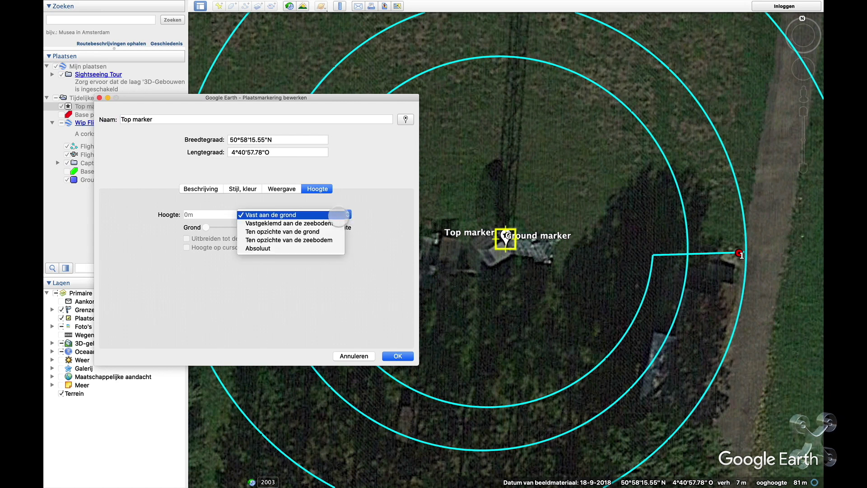
left_click(289, 233)
left_click(190, 214)
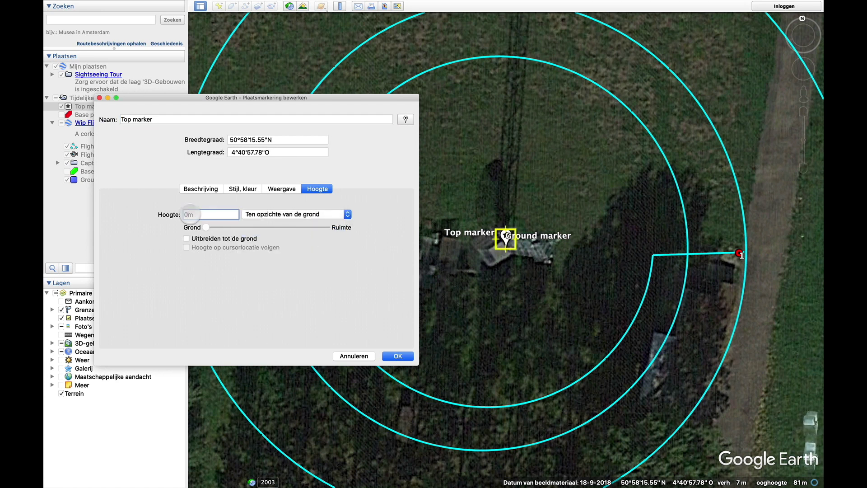
left_click(397, 356)
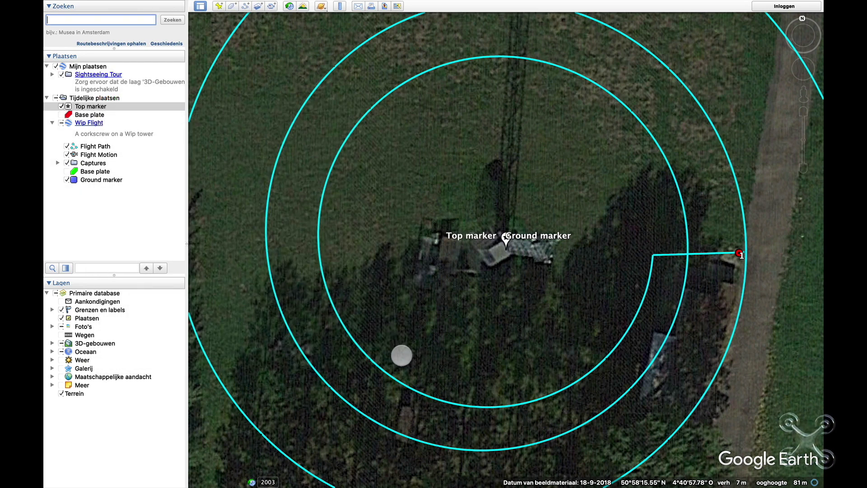
- Inspect the Top marker and Ground marker against the corkscrew flight path in a tilted aerial view
scroll(493, 335, "down", 5)
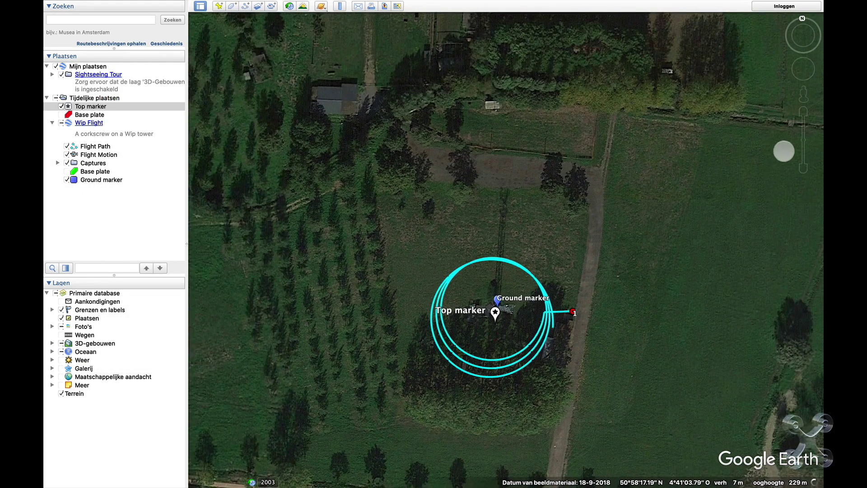
left_click(803, 29)
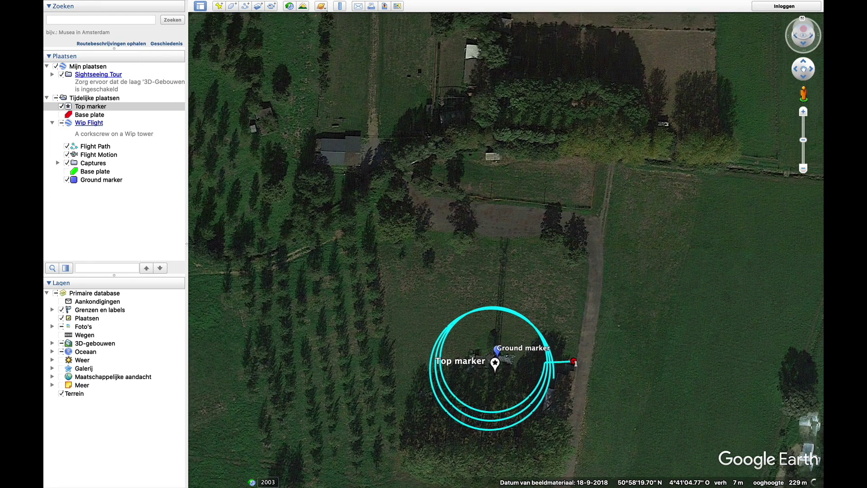
left_click_drag(648, 354, 616, 154)
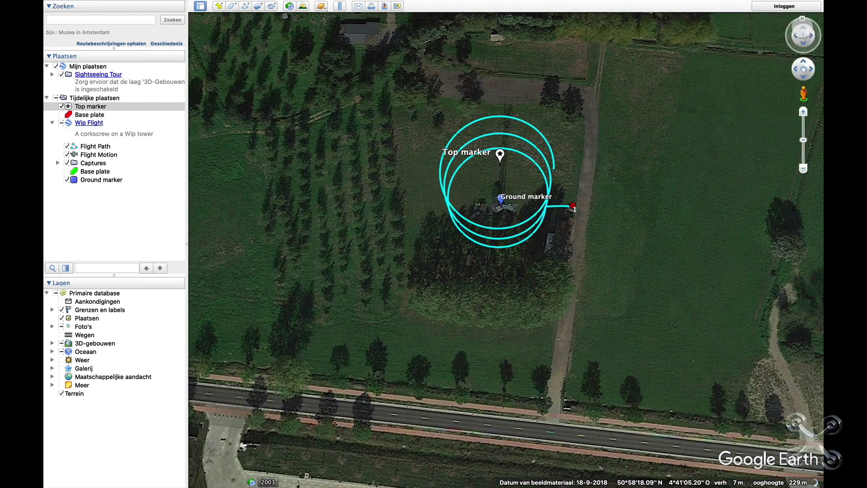
left_click(803, 28)
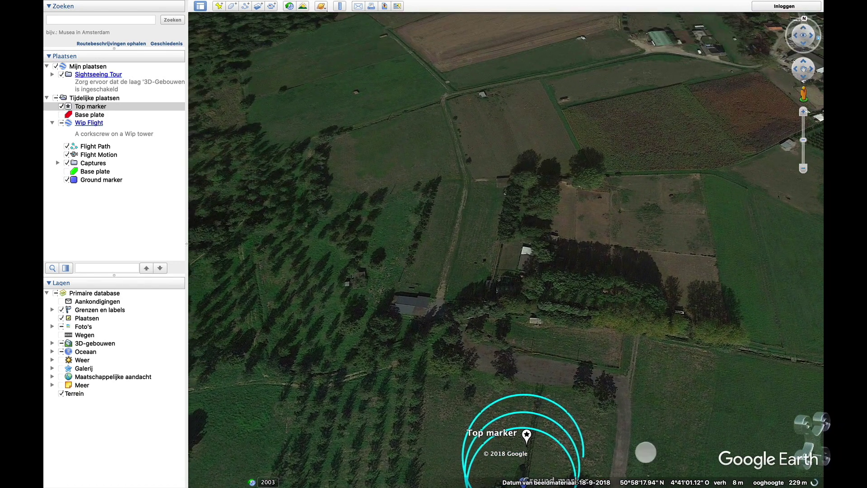
left_click_drag(644, 448, 579, 274)
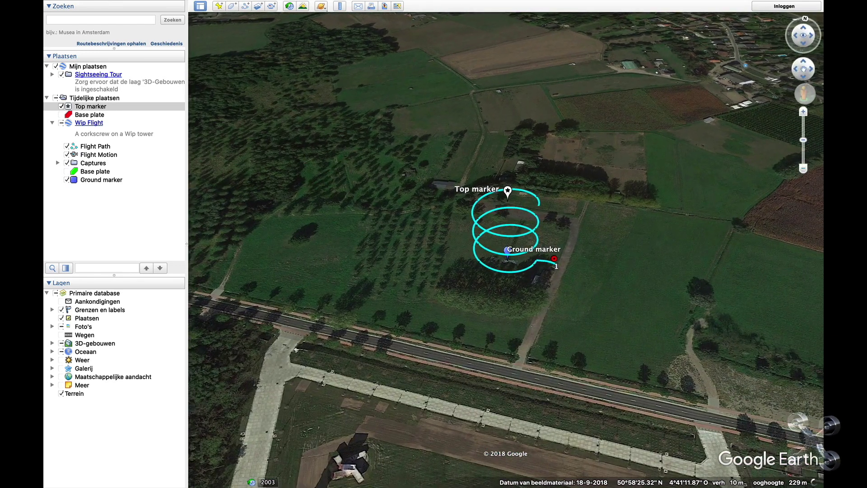
- Enter Street View on the road beside the tower field and look toward the corkscrew flight path
left_click_drag(490, 363, 491, 362)
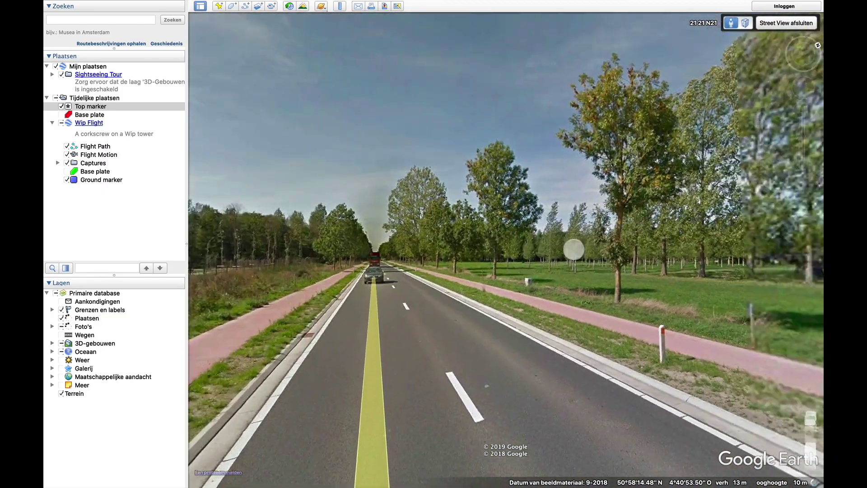
left_click_drag(641, 224, 434, 200)
left_click_drag(659, 198, 543, 237)
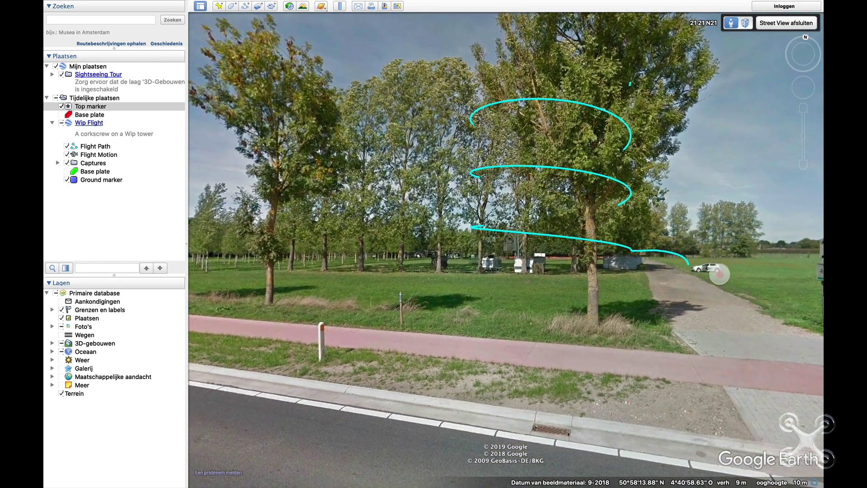
mouse_move(719, 274)
left_mouse_down()
mouse_move(646, 259)
mouse_move(718, 266)
left_mouse_up()
left_click_drag(617, 245, 616, 253)
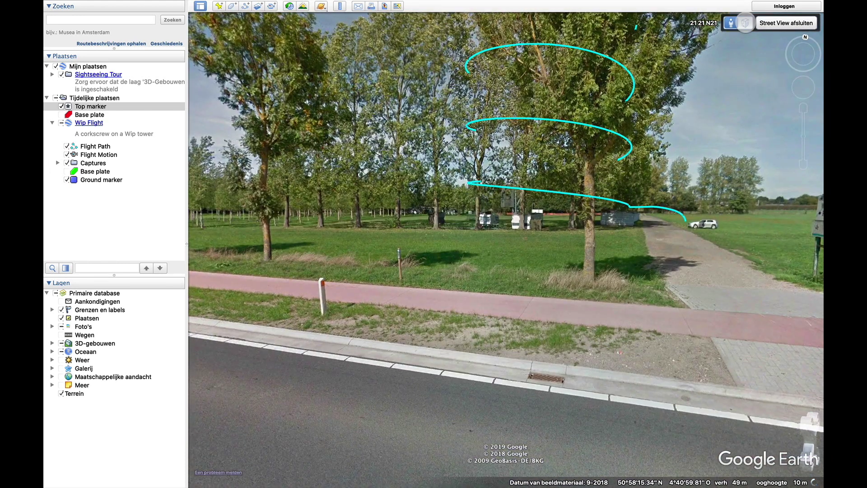
- Switch from Street View to the ground-level view and show both the green and the red Base plate polygons
left_click(744, 23)
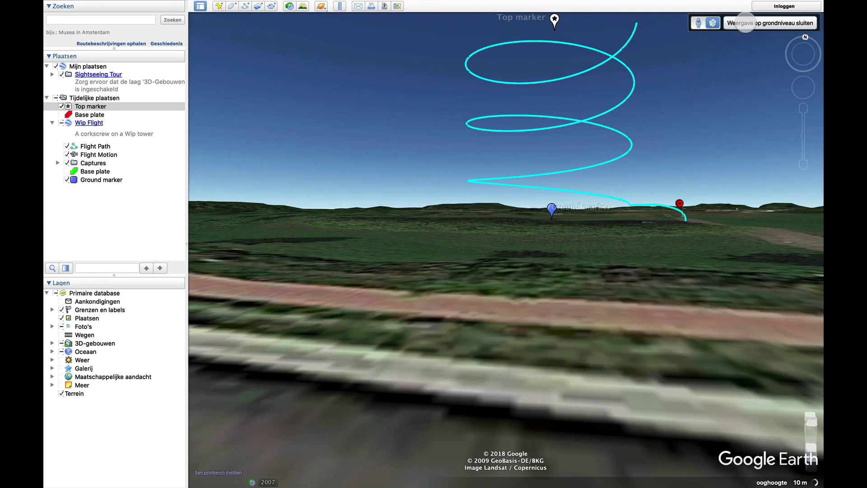
left_click_drag(651, 149, 645, 206)
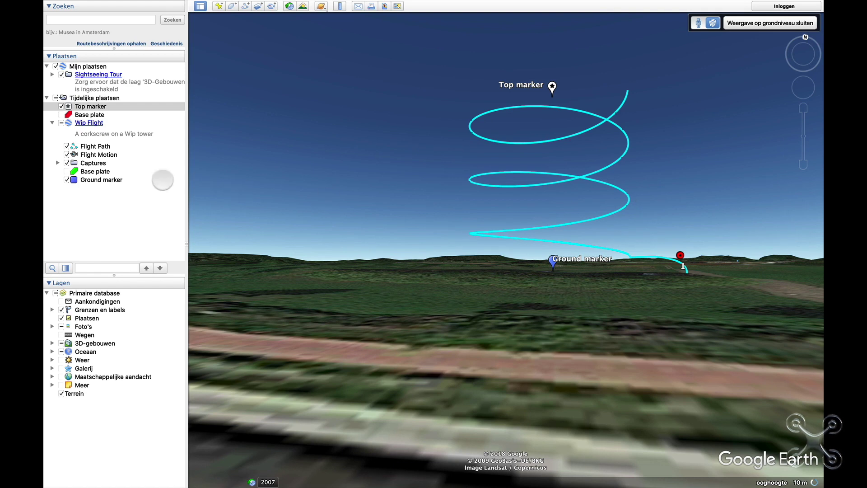
left_click(64, 172)
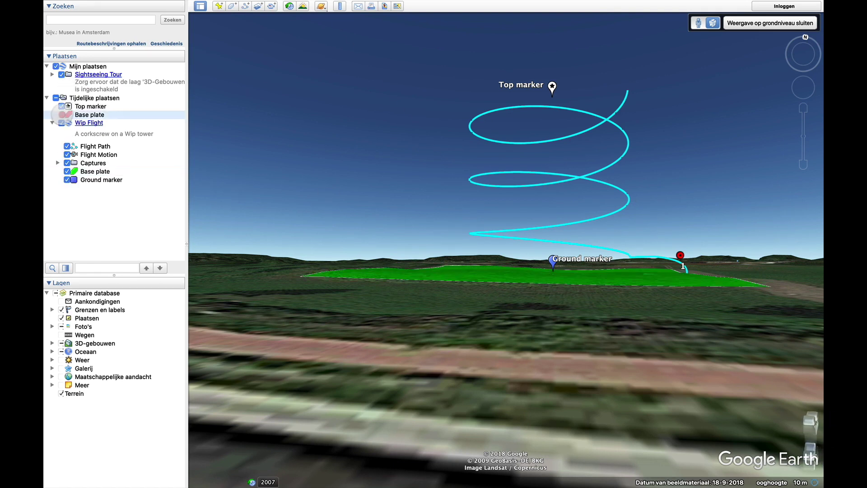
left_click(65, 114)
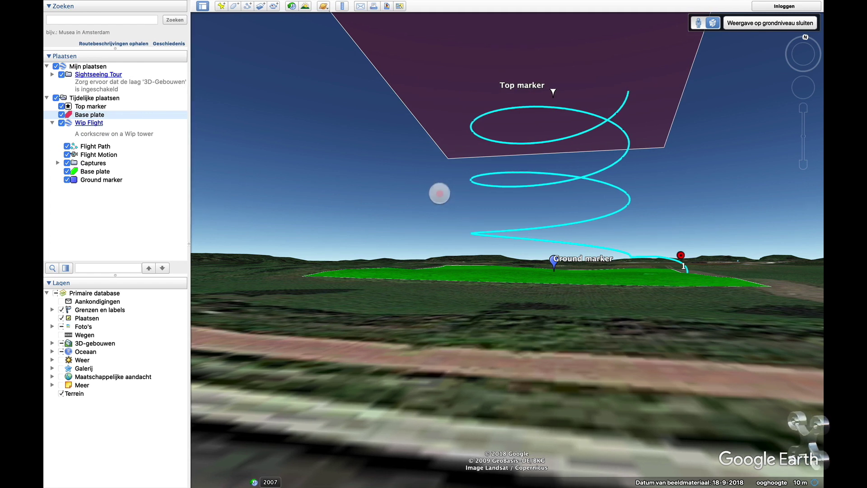
- Examine the flight path between the green and red Base plates from near and far at ground level
left_click(778, 139)
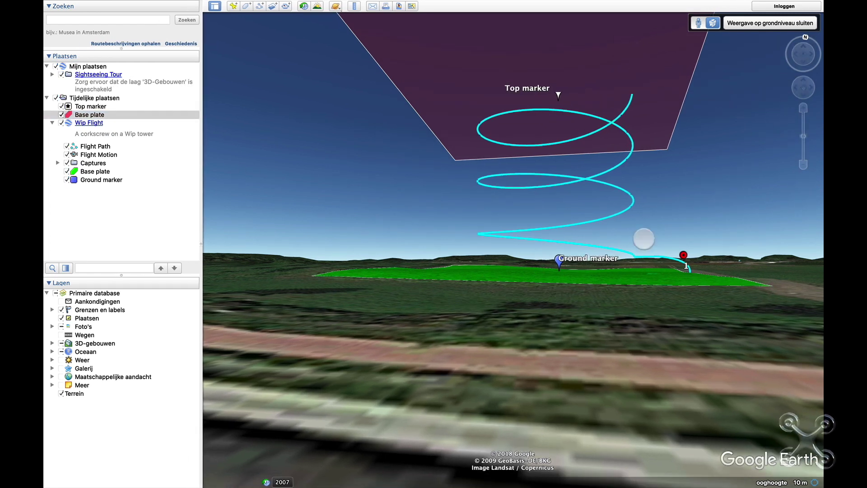
scroll(643, 242, "up", 10)
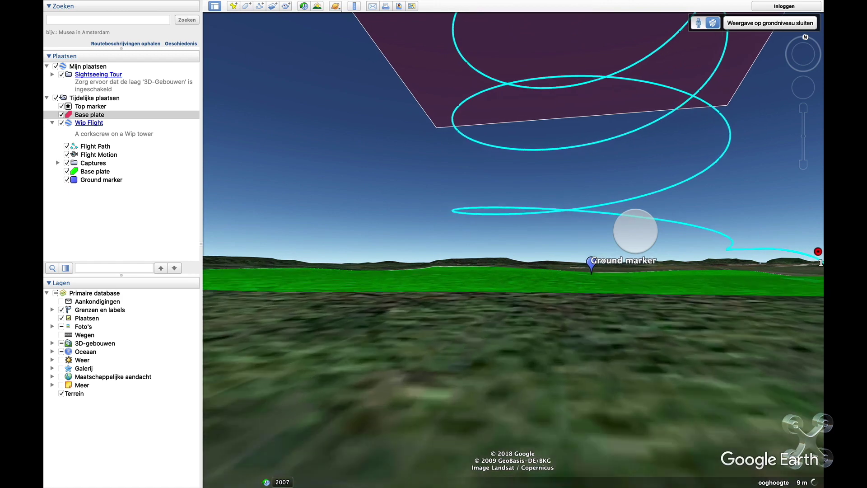
left_click(597, 343)
scroll(597, 343, "down", 5)
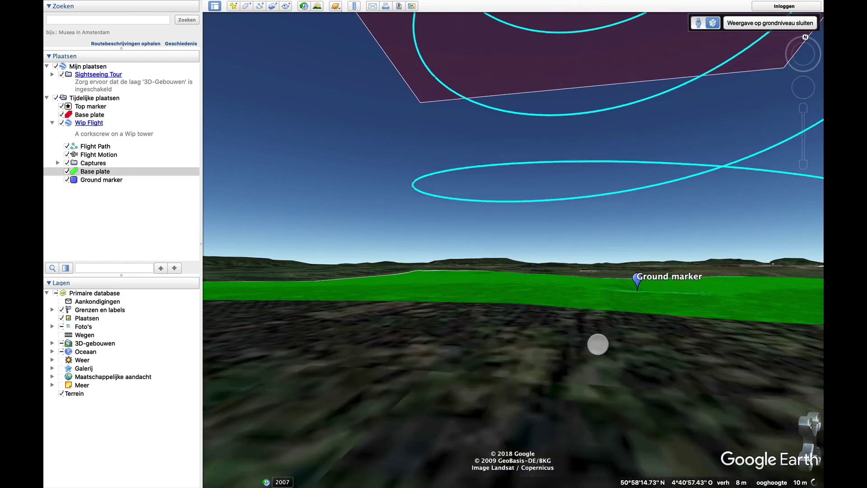
scroll(598, 344, "down", 5)
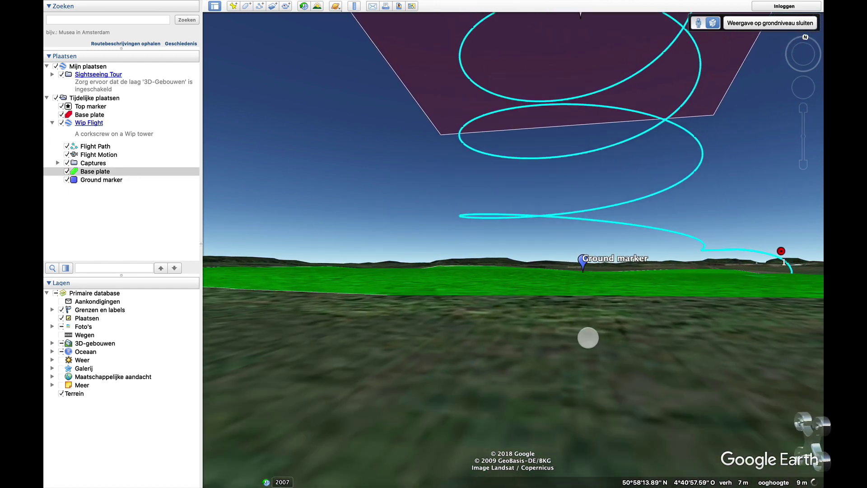
scroll(588, 337, "down", 8)
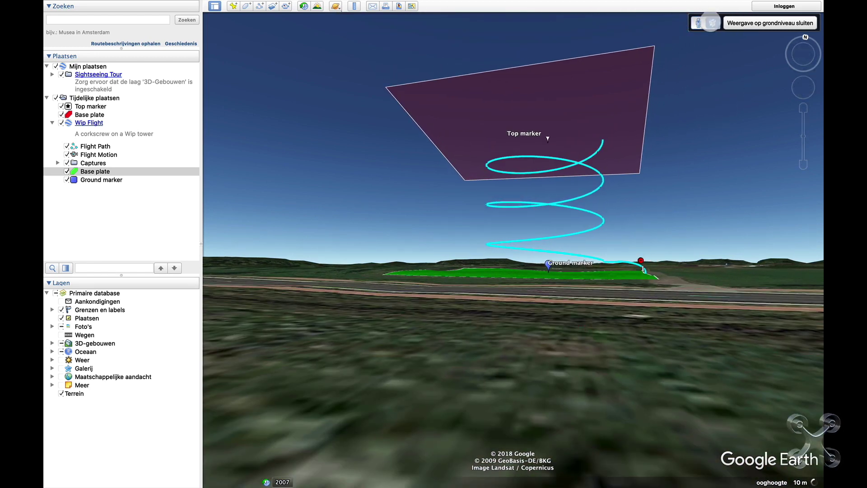
- Compare the red Base plate and flight path with the trees in Street View and leave Street View
left_click(711, 23)
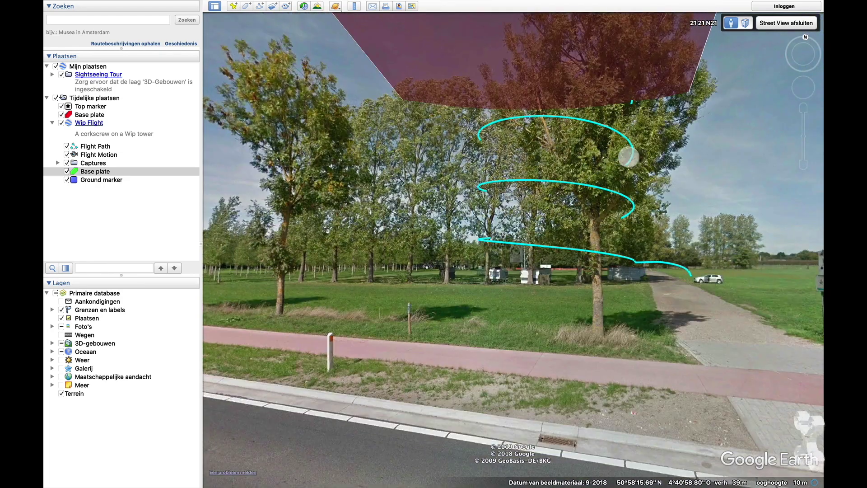
double_click(628, 156)
left_click_drag(600, 167, 765, 146)
left_click_drag(786, 53, 613, 103)
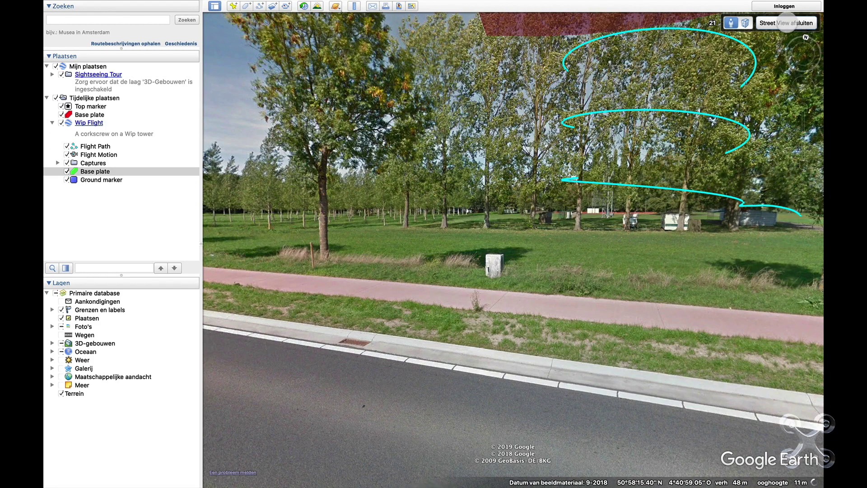
left_click(786, 23)
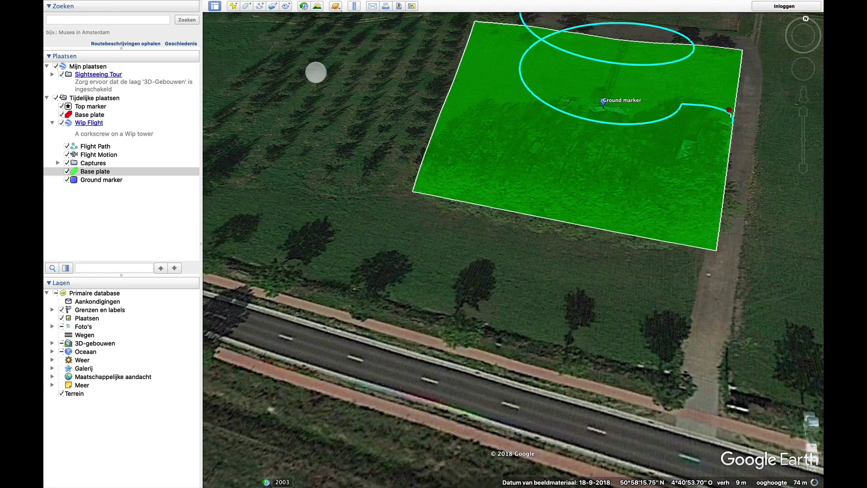
- Examine both Base plates and both markers around the tower from the air at several distances
left_click_drag(315, 72, 281, 115)
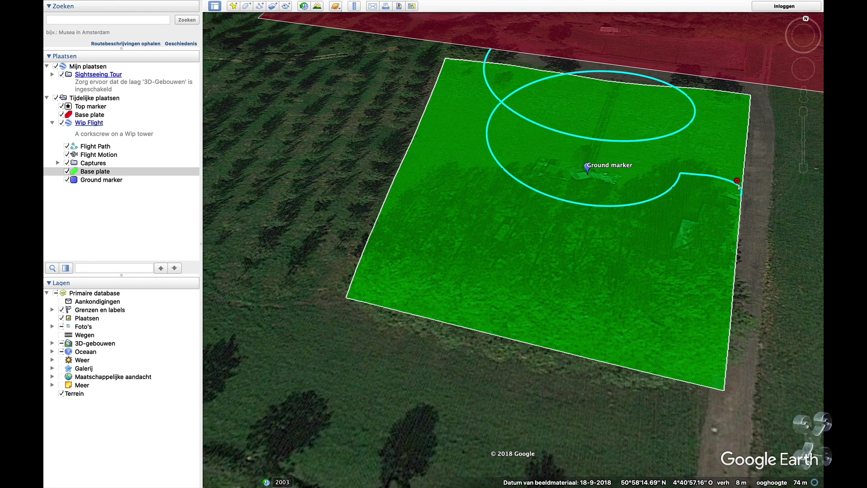
scroll(438, 309, "down", 10)
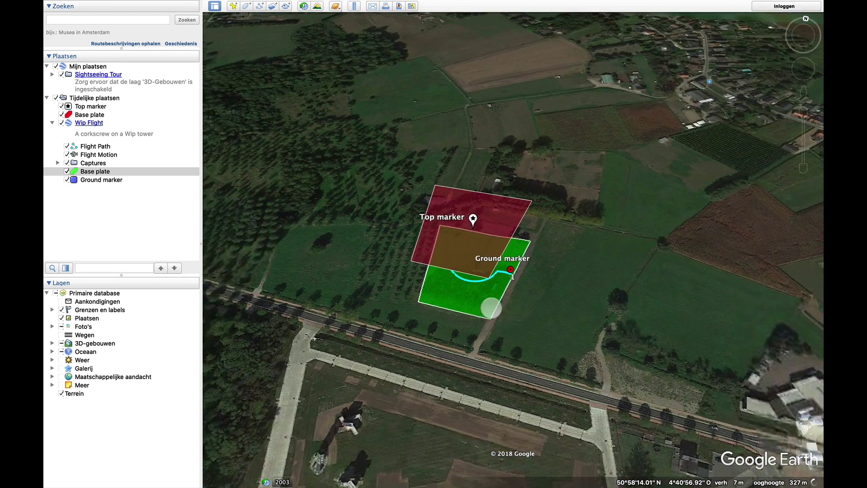
left_click_drag(668, 290, 522, 260)
left_click_drag(676, 96, 757, 124)
left_click(796, 69)
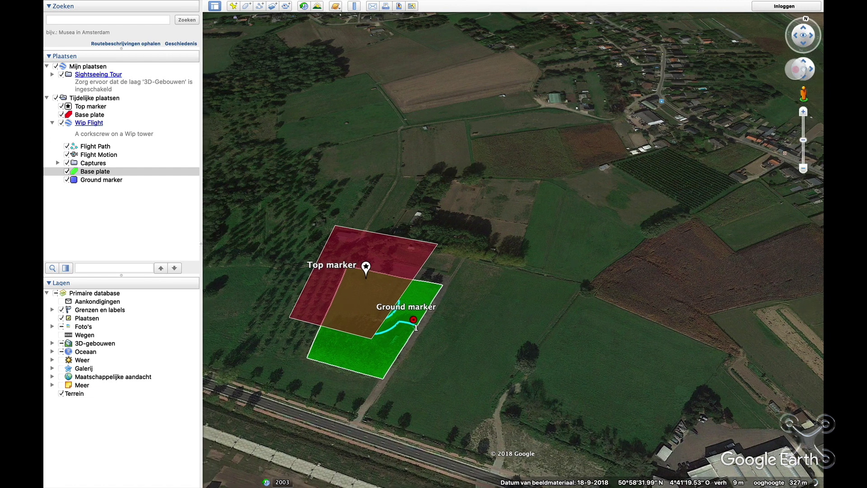
left_click_drag(797, 69, 797, 69)
left_click_drag(621, 229, 613, 133)
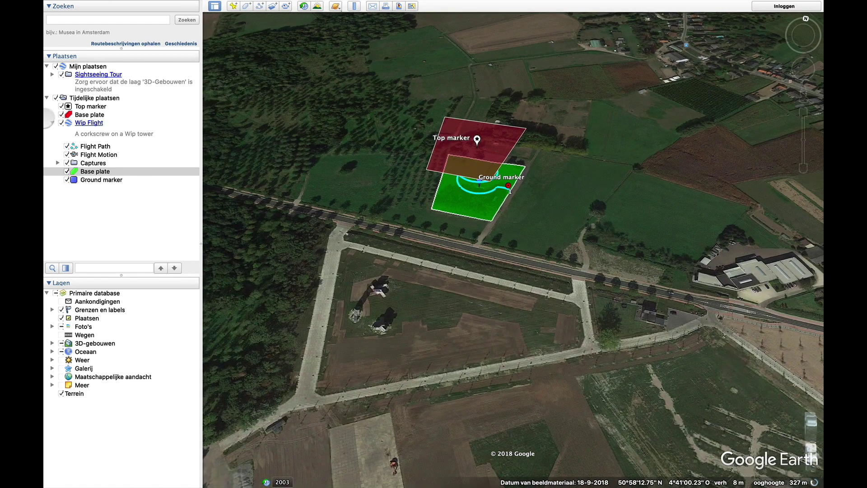
scroll(501, 218, "up", 3)
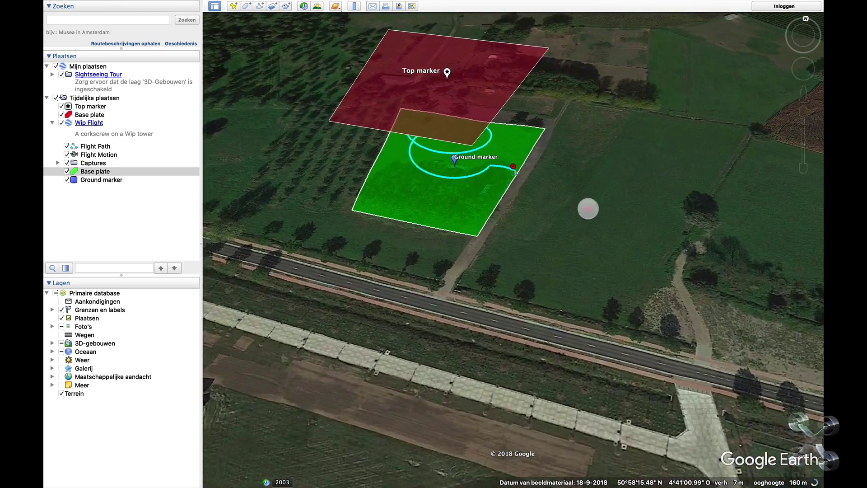
left_click_drag(588, 208, 650, 253)
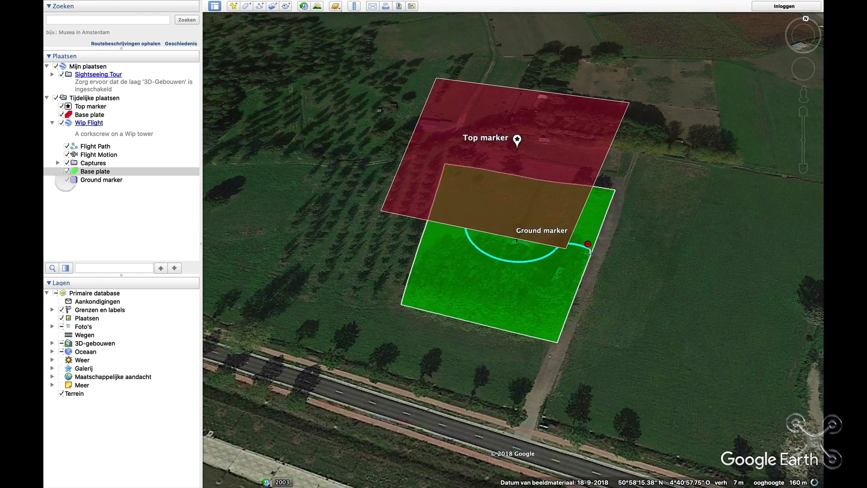
- Hide the red Base plate to view the corkscrew flight path beneath it, and show the plate again
left_click(61, 114)
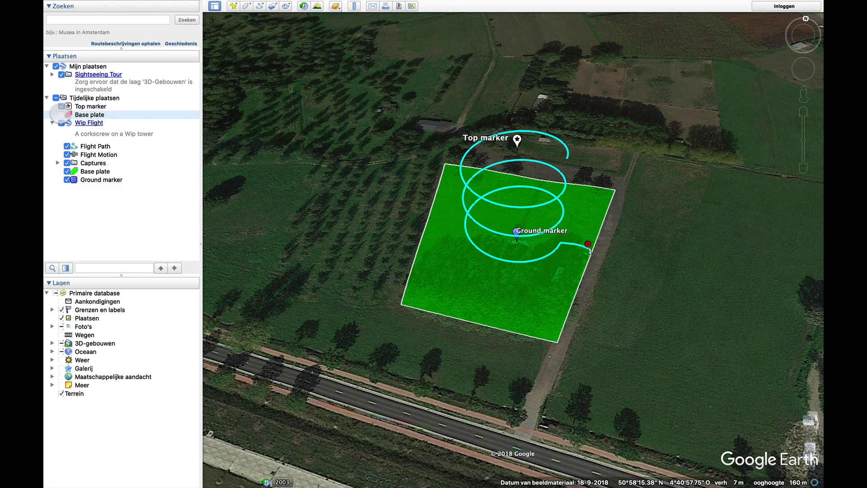
left_click(62, 114)
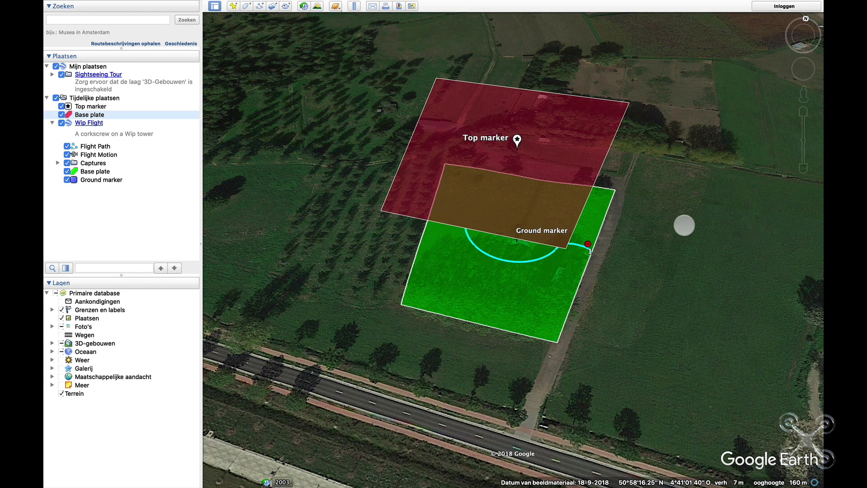
left_click(720, 221)
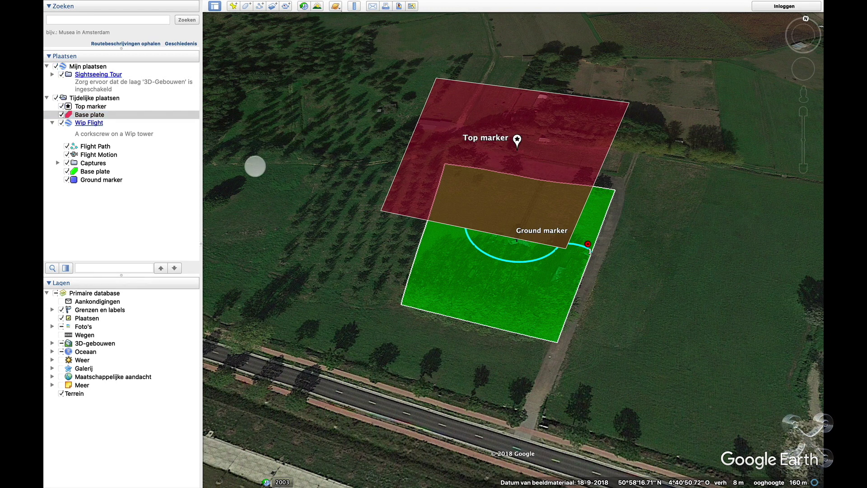
- Play the Flight Motion tour of Wip Flight and hide the sidebar to enlarge the 3D view
left_click(98, 155)
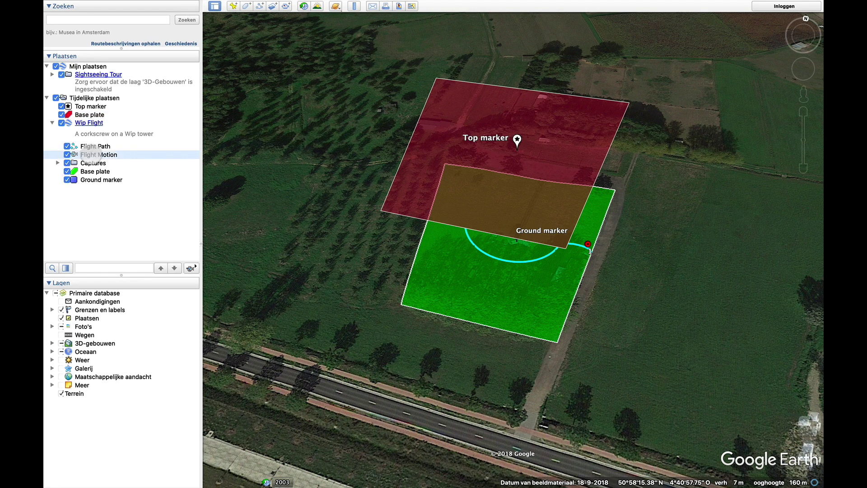
double_click(89, 155)
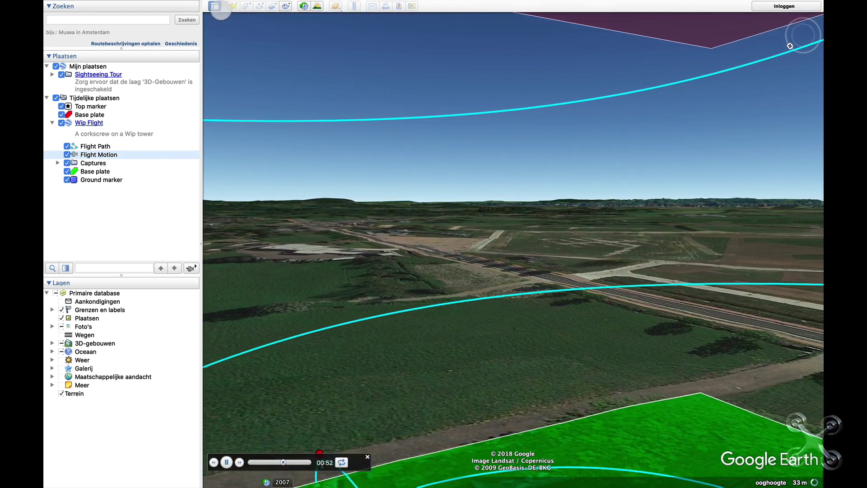
left_click(214, 6)
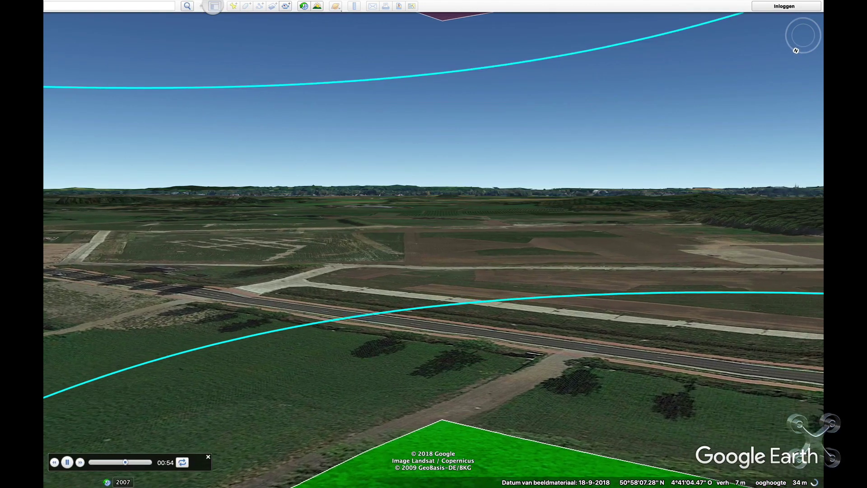